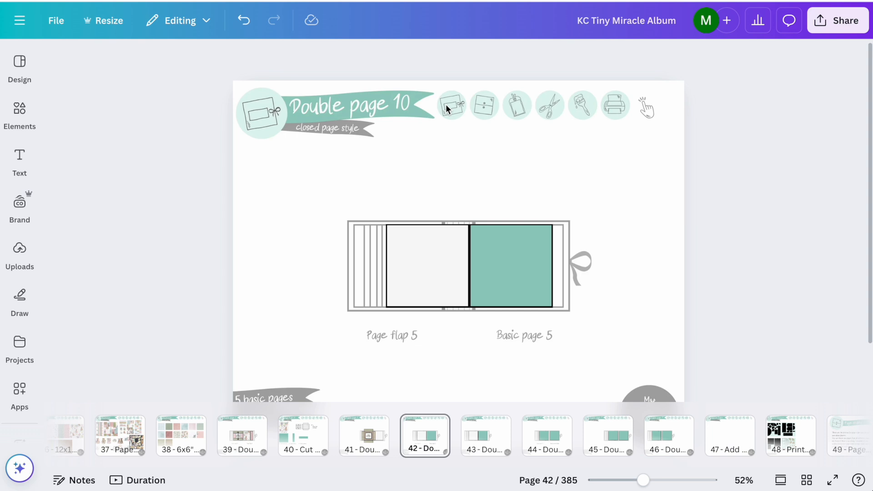
Step: Open Page Style 16 from the page styles overview and select its four-panel layout with the Page Style 16 label to copy it
left_click(477, 105)
left_click(454, 146)
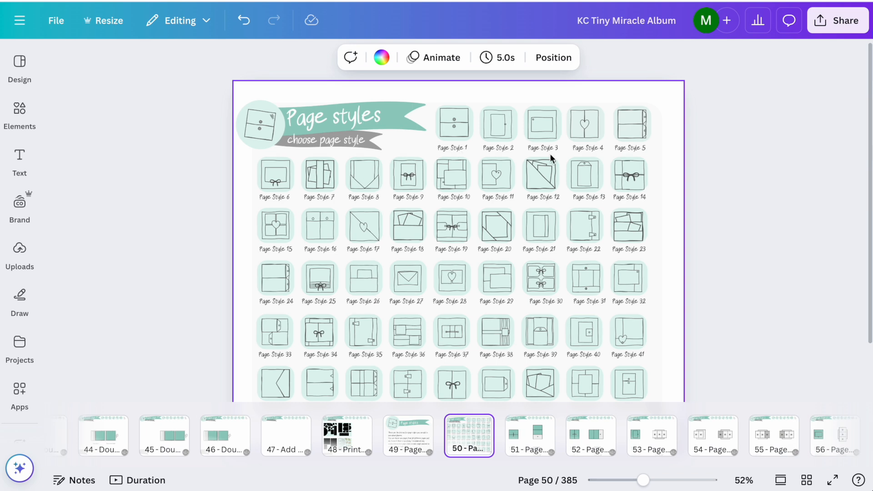
left_click(309, 228)
left_click(329, 233)
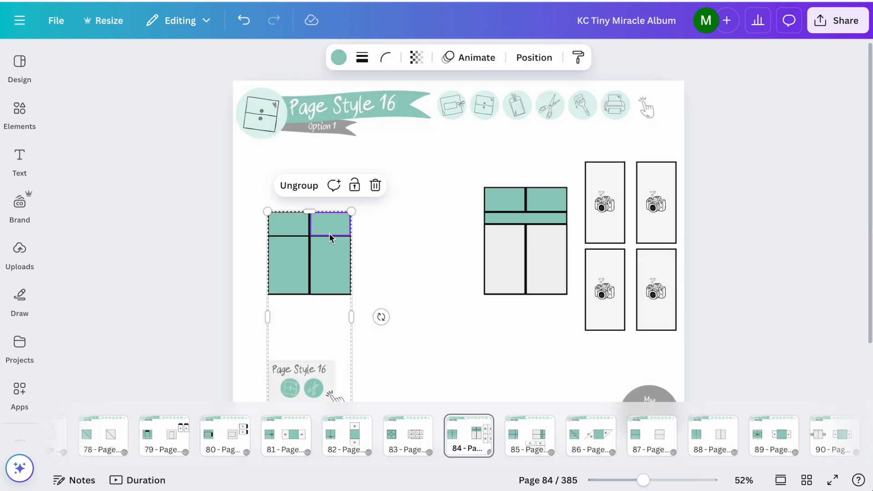
Step: Return to Double page 10 and paste the Page Style 16 layout over the Basic page 5 square
left_click(454, 114)
left_click(399, 146)
scroll(557, 304, "down", 2)
left_click(513, 293)
left_click(499, 237)
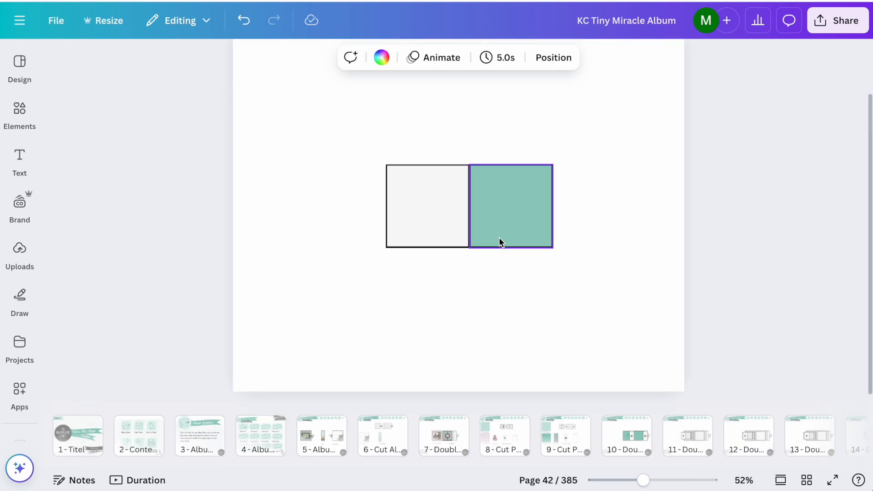
key("ctrl+v")
left_click_drag(333, 200, 497, 218)
left_click(632, 187)
left_click(650, 174)
scroll(19, 227, "down", 5)
Step: Fill the Page flap 5 square with the eucalyptus leaf paper from the KC - Tiny little miracle folder
left_click(9, 278)
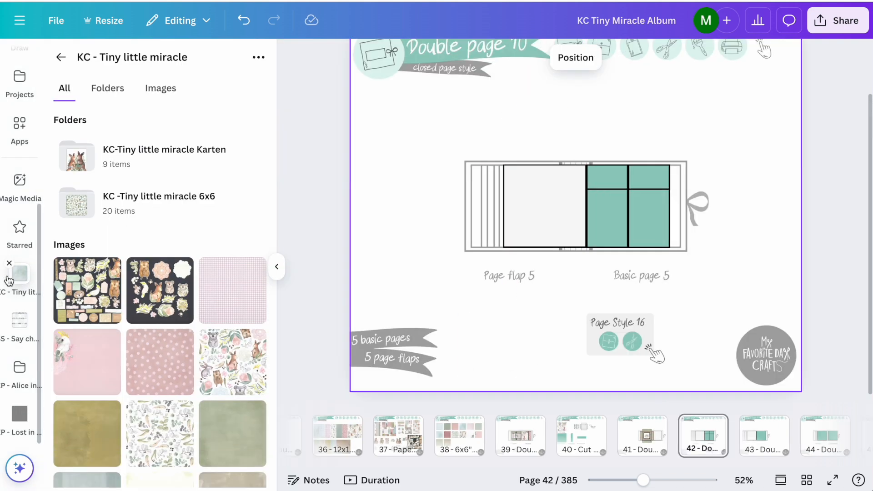
scroll(138, 409, "down", 2)
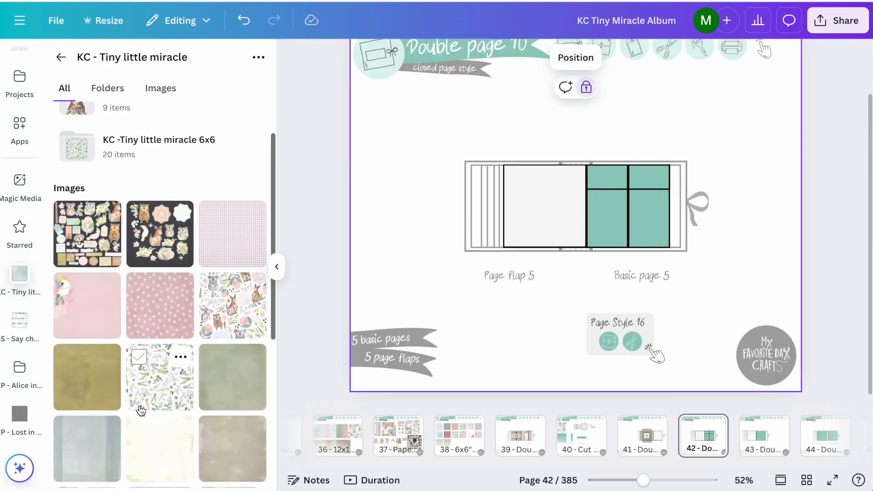
left_click_drag(154, 366, 545, 219)
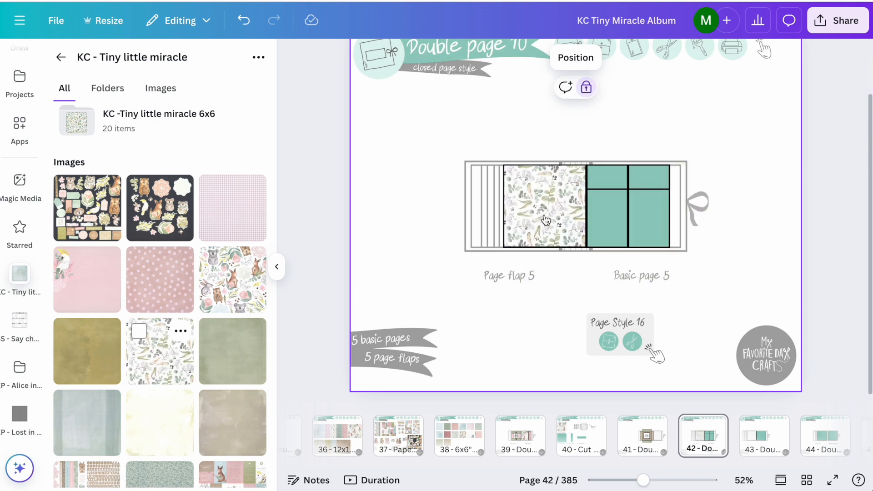
scroll(546, 221, "up", 2)
scroll(545, 220, "up", 5)
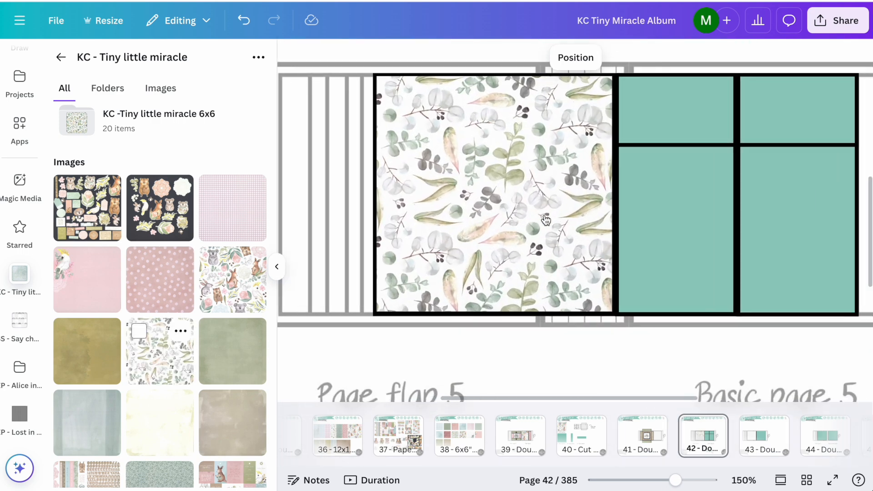
scroll(545, 221, "down", 1)
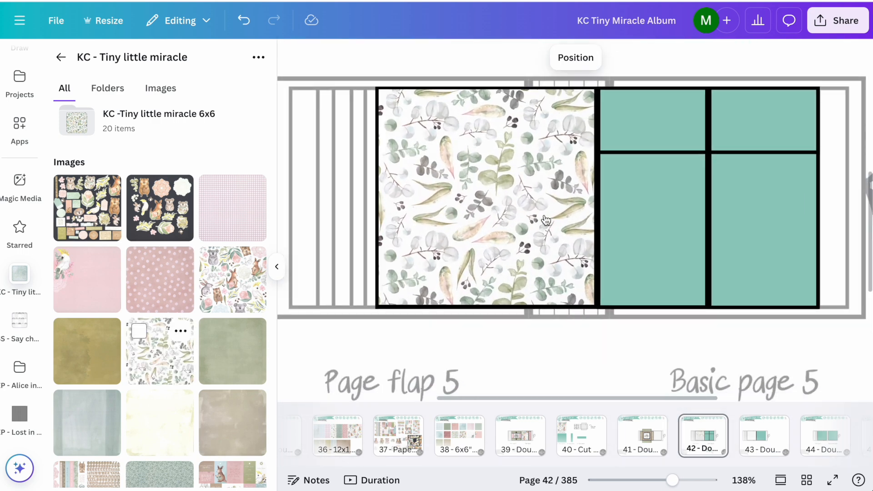
Step: Try the pink dotted paper on Page flap 5, compare it with page 39, and put the eucalyptus leaf paper back
scroll(159, 348, "down", 2)
left_click_drag(165, 166, 412, 228)
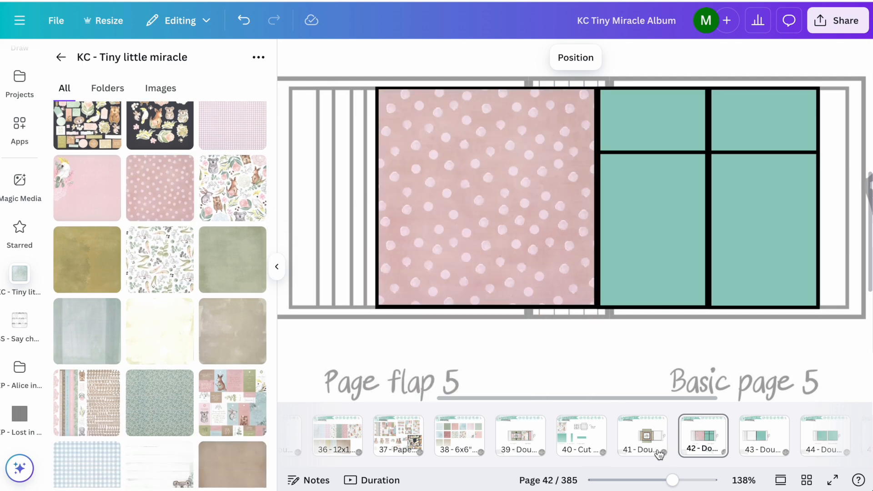
left_click(509, 447)
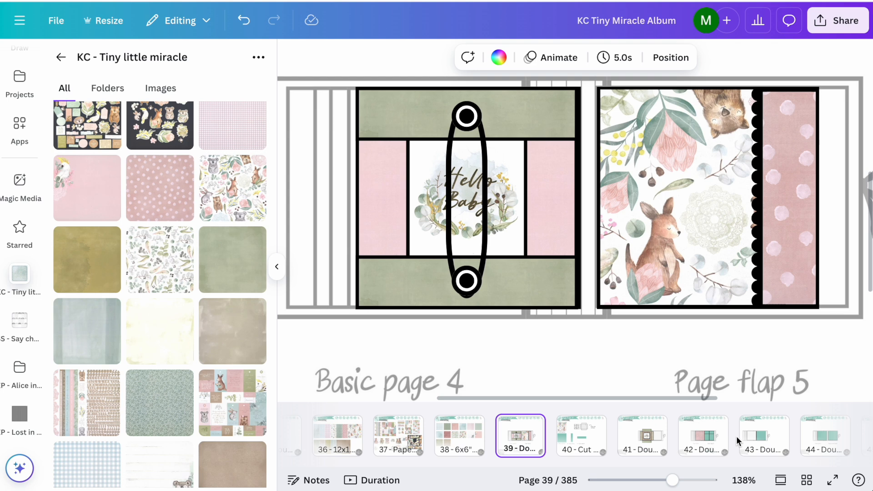
left_click(707, 445)
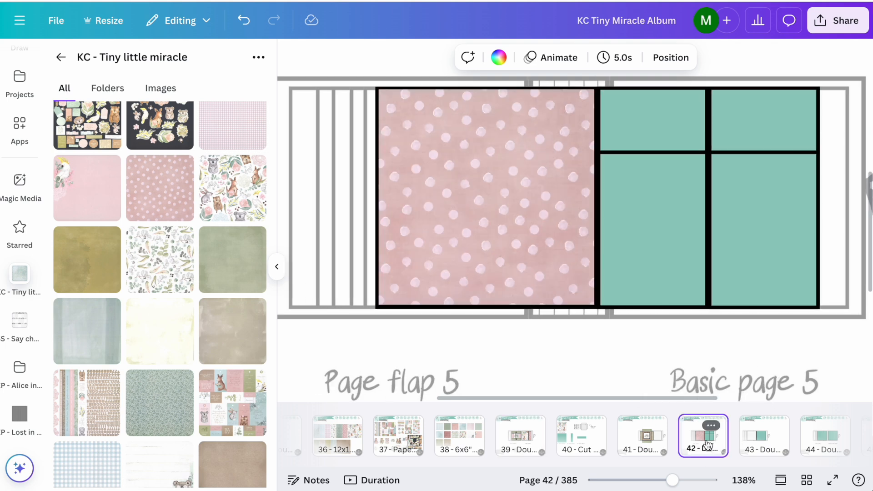
left_click_drag(145, 268, 513, 232)
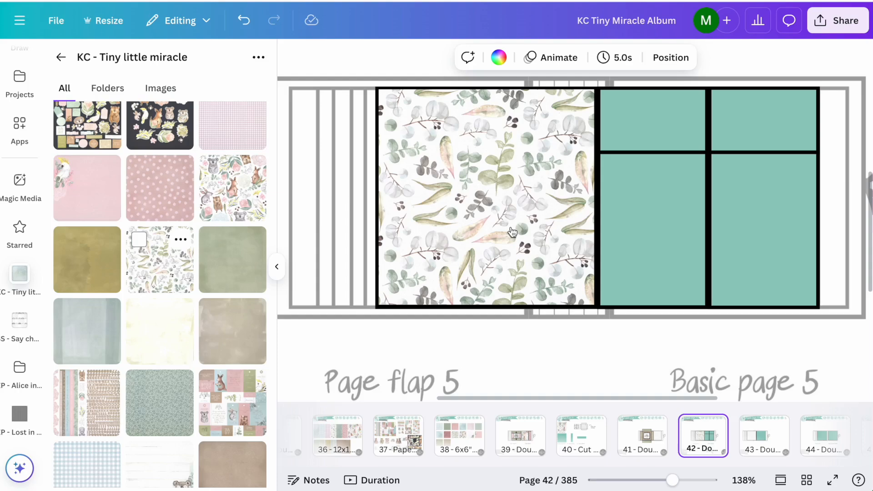
Step: Copy the triangular tuck spot from page 386 of the Kaisercraft Album and paste it onto Page flap 5 in the KC Tiny Miracle Album
left_click_drag(512, 232, 512, 233)
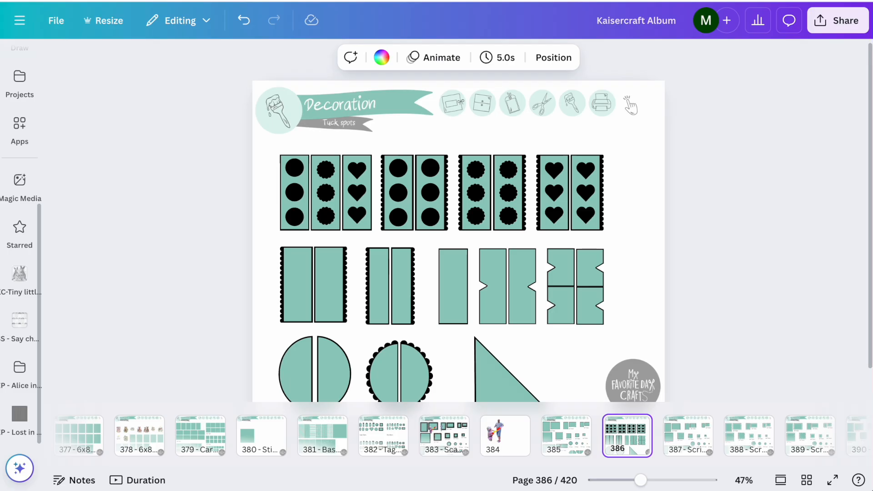
left_click(495, 364)
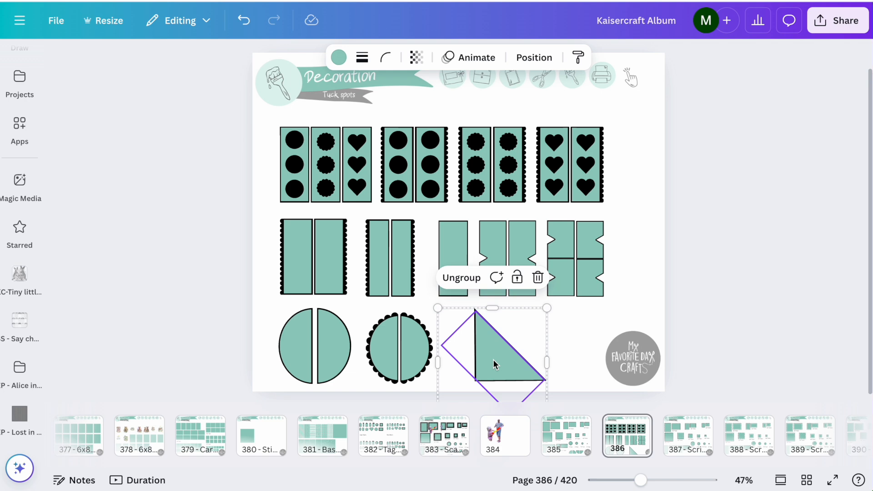
right_click(473, 337)
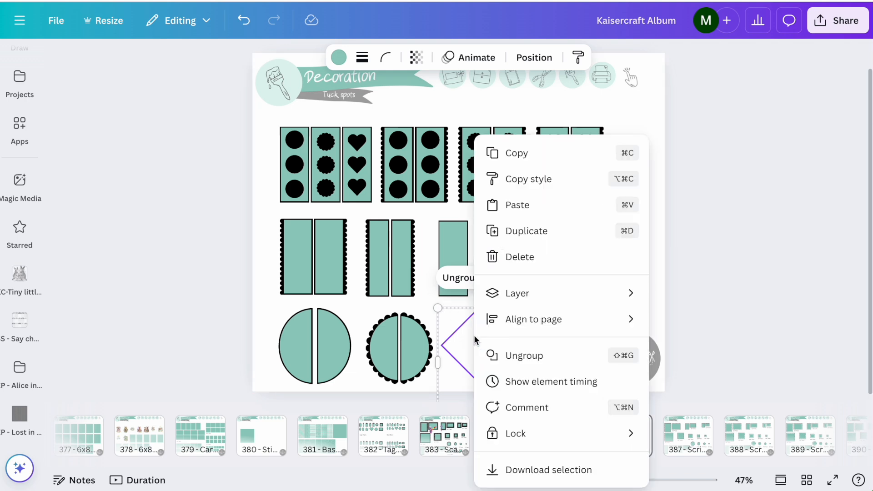
key("Escape")
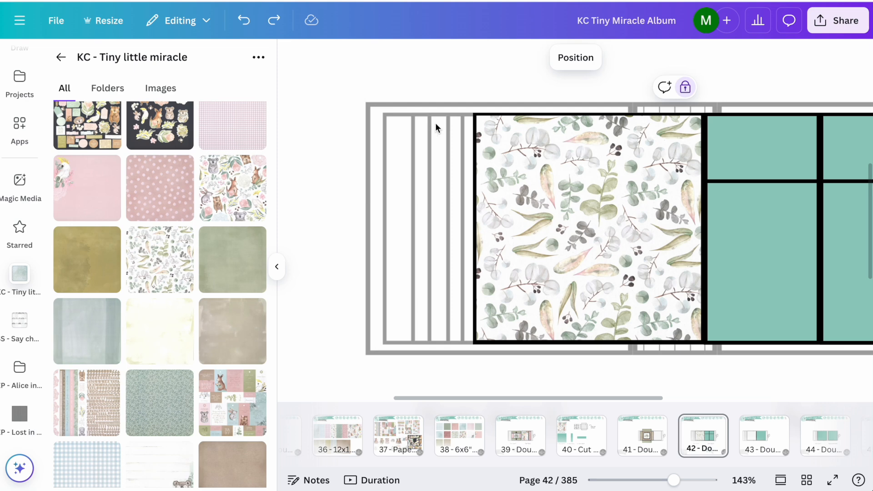
key("ctrl+v")
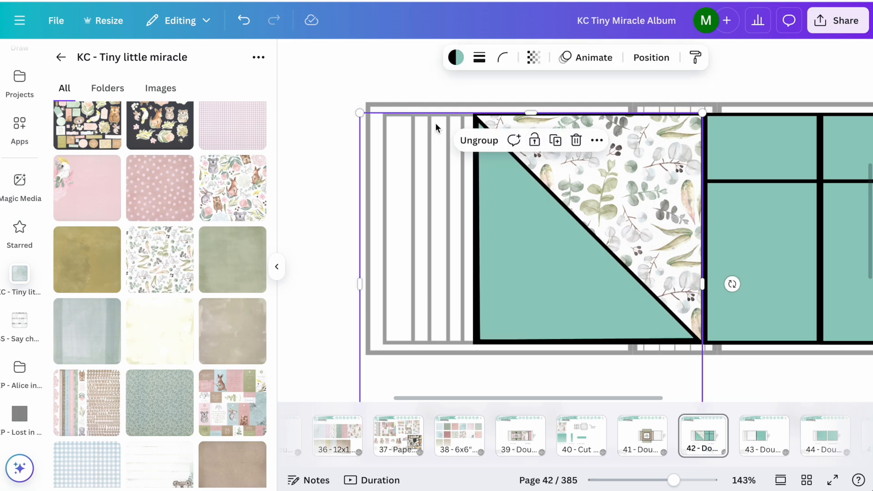
left_click(405, 67)
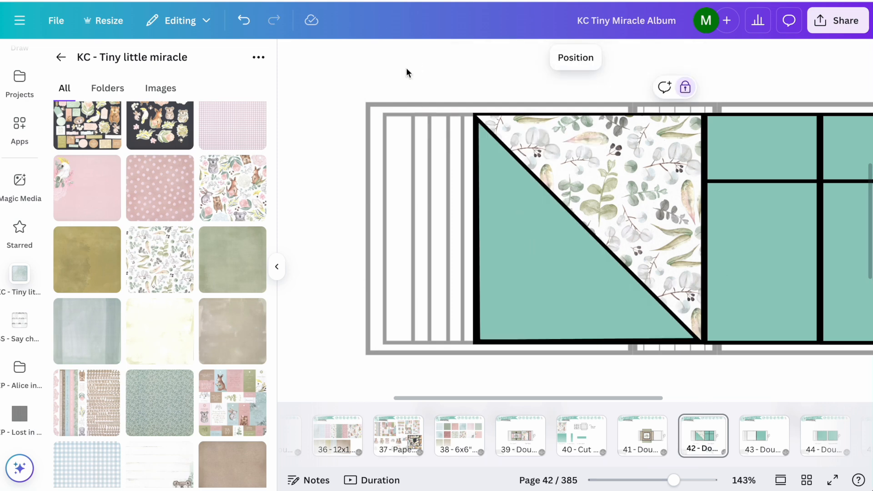
Step: Fill the triangular tuck spot on Page flap 5 and both upper panels of Basic page 5 with the plain sage green paper
left_click_drag(223, 339, 514, 298)
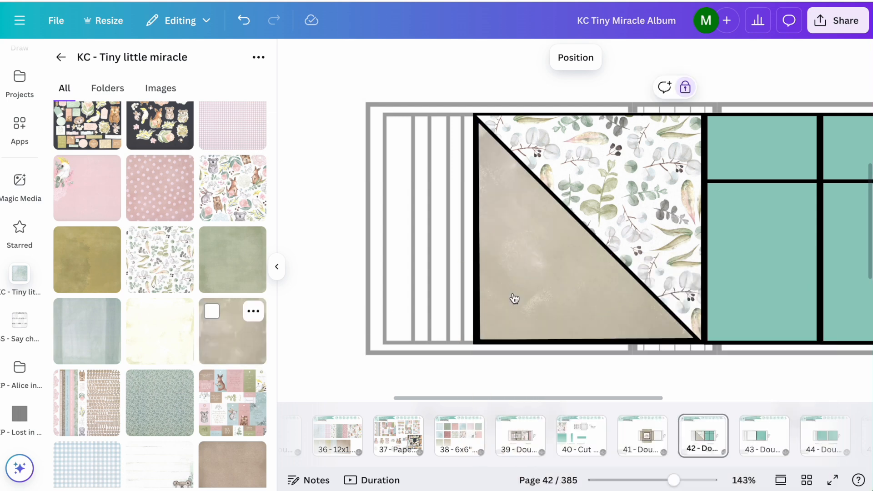
left_click_drag(208, 271, 518, 275)
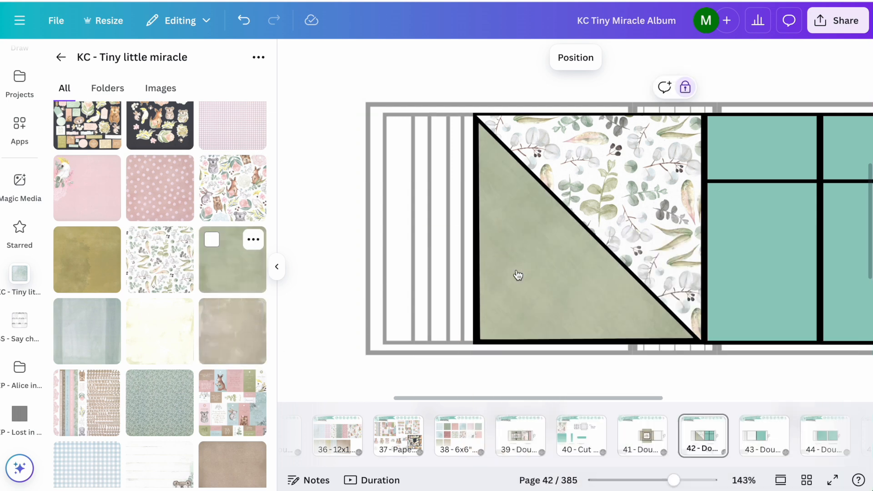
scroll(518, 275, "right", 3)
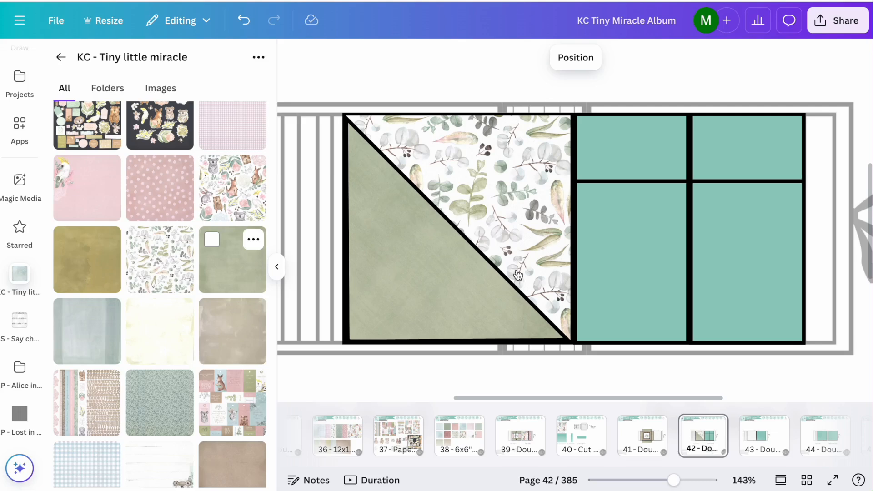
scroll(518, 275, "right", 1)
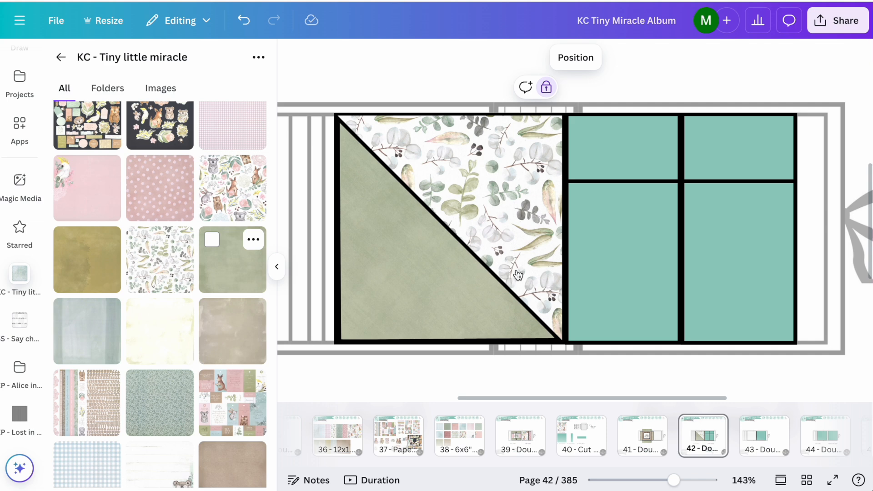
left_click_drag(232, 259, 700, 140)
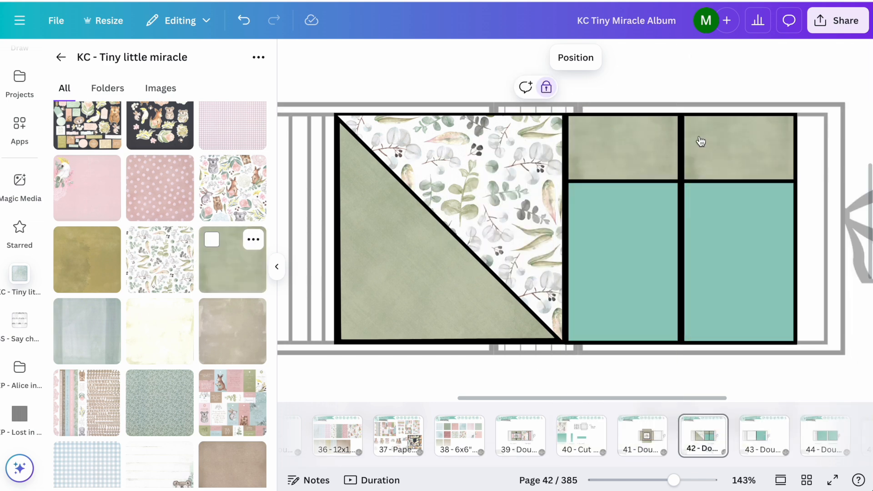
Step: Try the blue-green leaf-pattern paper on the lower left panel of Basic page 5 and undo it
scroll(159, 282, "down", 3)
left_click_drag(127, 301, 662, 309)
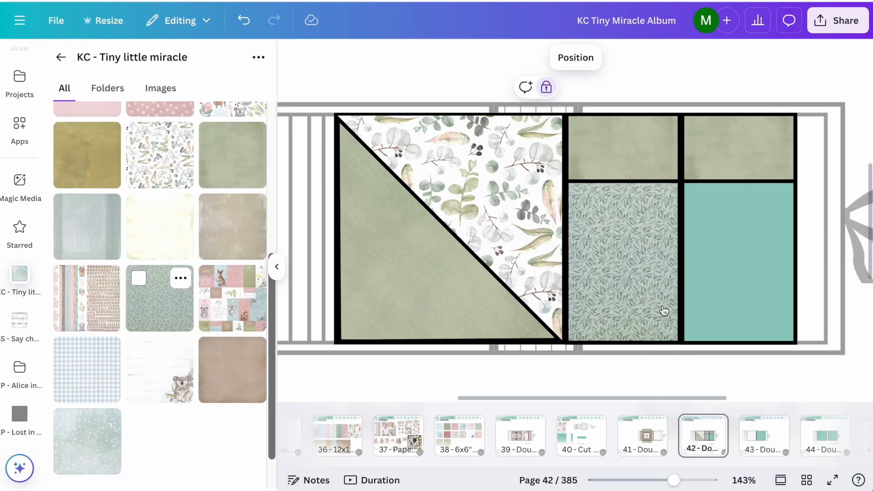
left_click(244, 29)
scroll(221, 170, "down", 2)
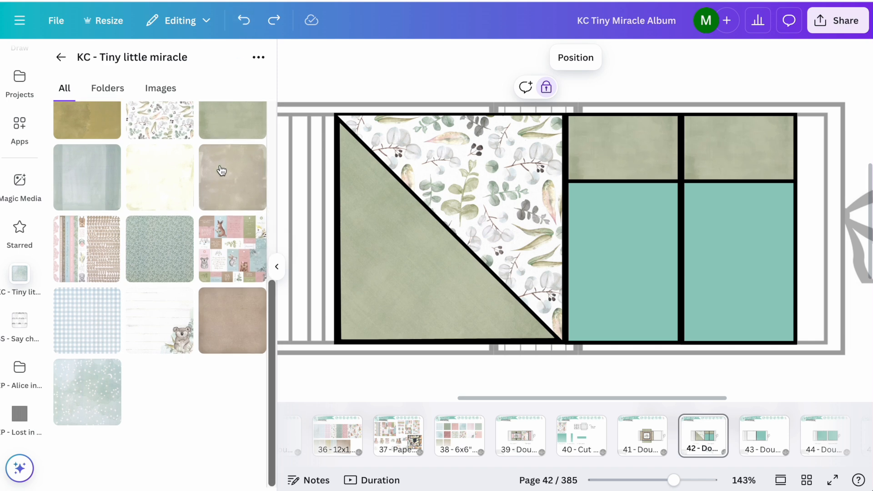
Step: Open the KC -Tiny little miracle 6x6 paper folder
scroll(222, 170, "up", 5)
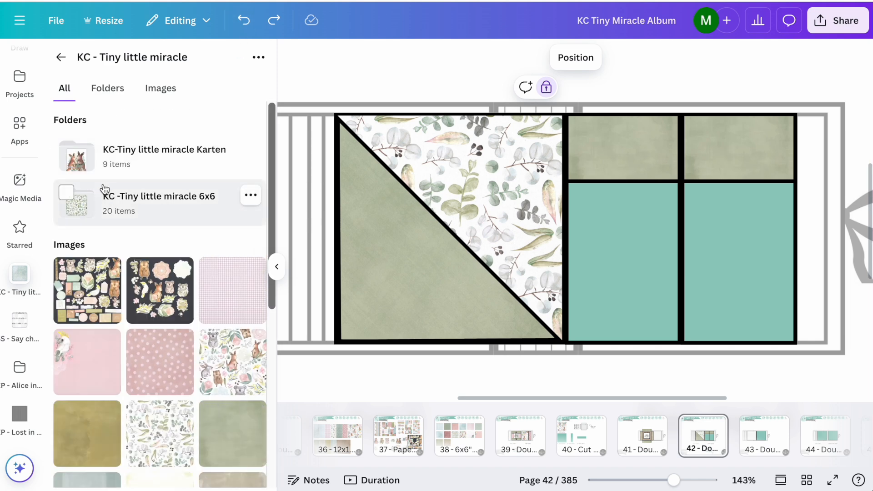
left_click(103, 195)
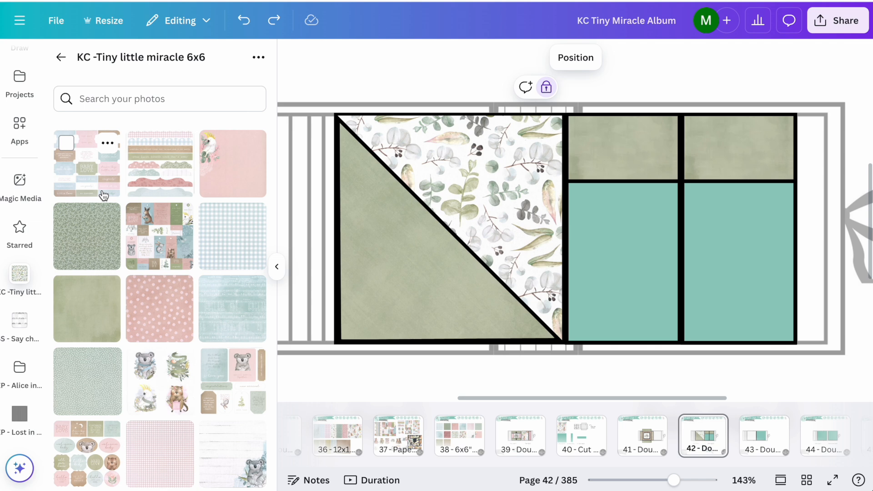
Step: Try the blue gingham paper on the lower left panel of Basic page 5, undo it, and browse the other papers
left_click_drag(234, 238, 641, 258)
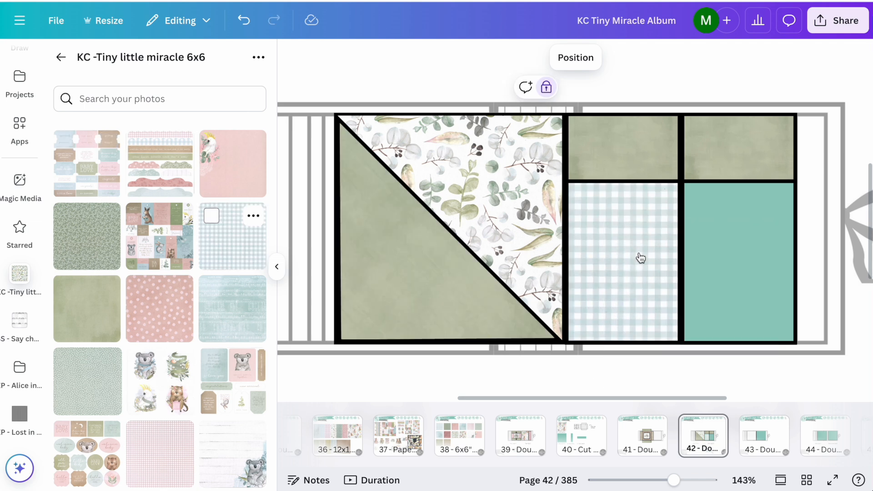
left_click(243, 20)
scroll(142, 354, "down", 5)
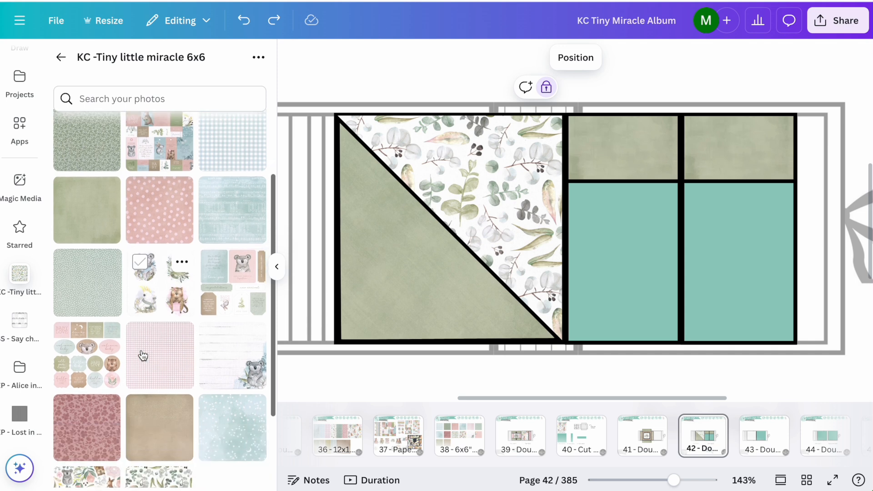
Step: Fill both lower panels of Basic page 5 with the green white-dotted 6x6 paper
scroll(142, 355, "up", 5)
left_click_drag(91, 377, 636, 314)
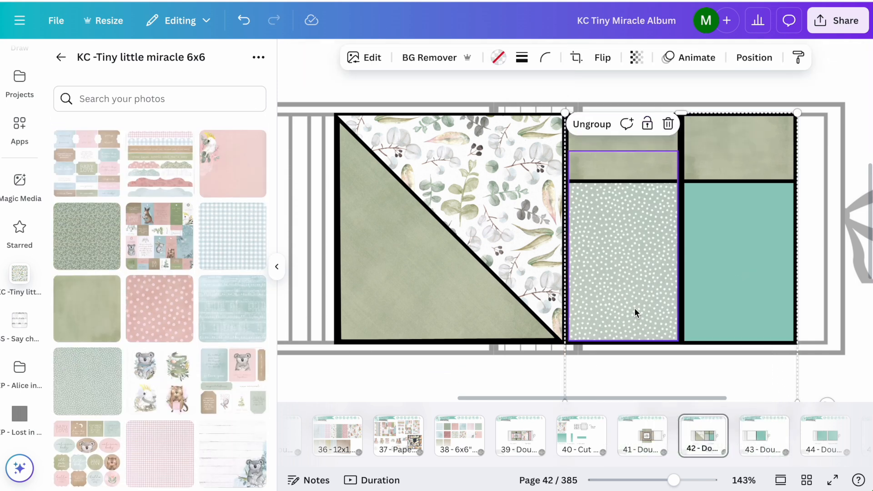
left_click_drag(91, 372, 715, 279)
left_click(492, 378)
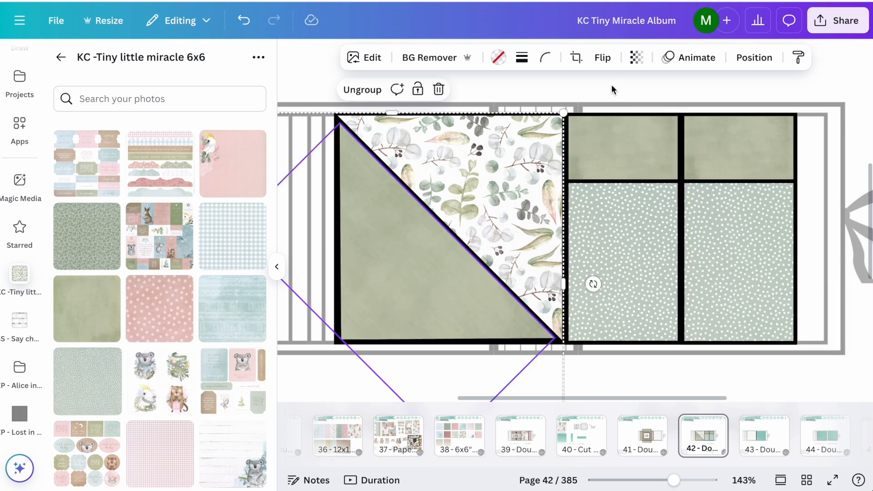
left_click(603, 94)
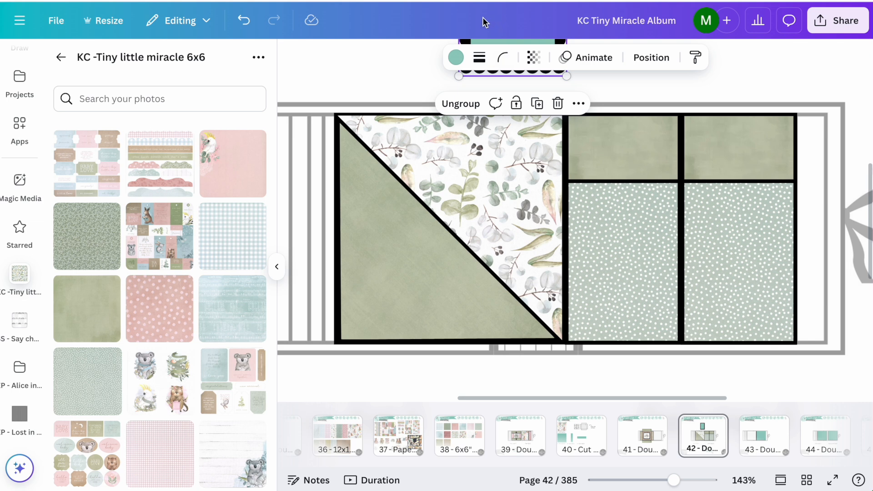
Step: Move the scalloped rectangular frame onto the lower right panel of Basic page 5 and center it there
left_click_drag(465, 39, 720, 300)
left_click_drag(752, 268, 736, 296)
left_click(531, 369)
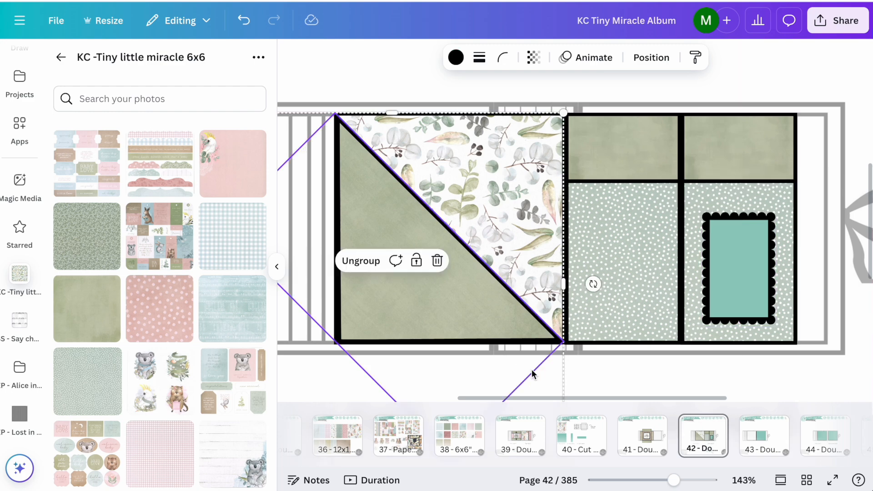
left_click(339, 76)
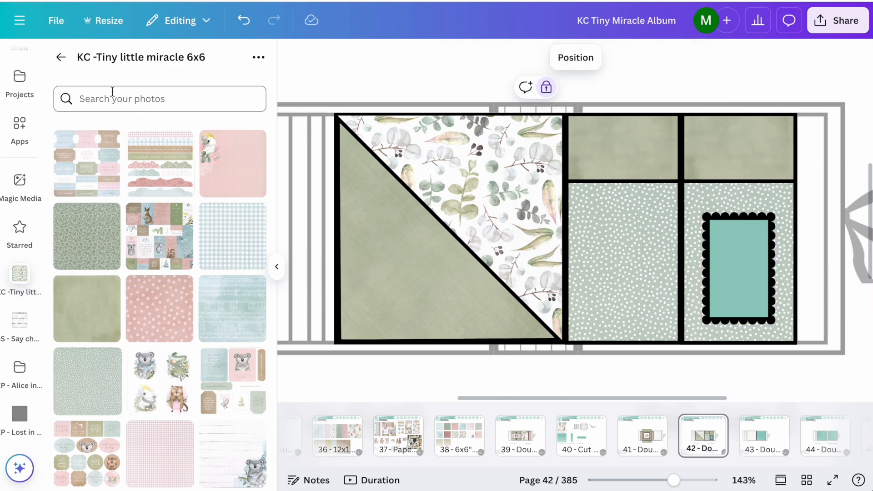
Step: Copy the sheet of four animal pictures with the wombat from page 37 and paste it into page 42
left_click(412, 439)
scroll(476, 318, "down", 5)
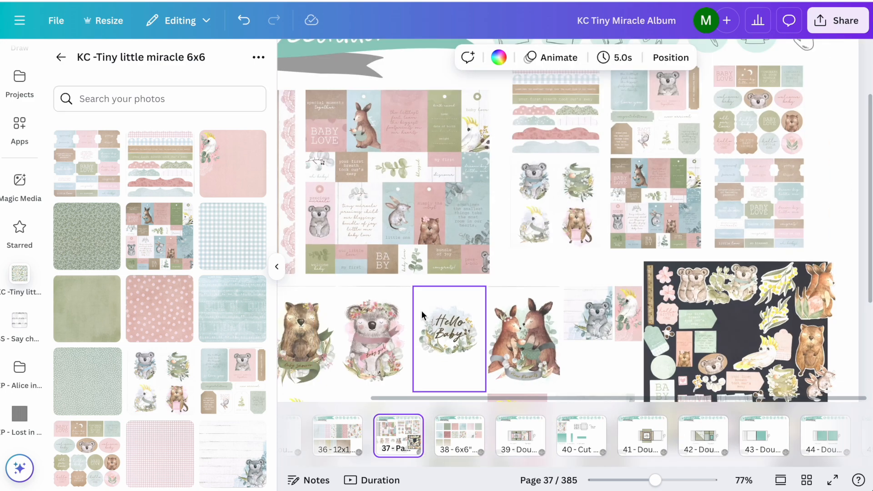
left_click(276, 267)
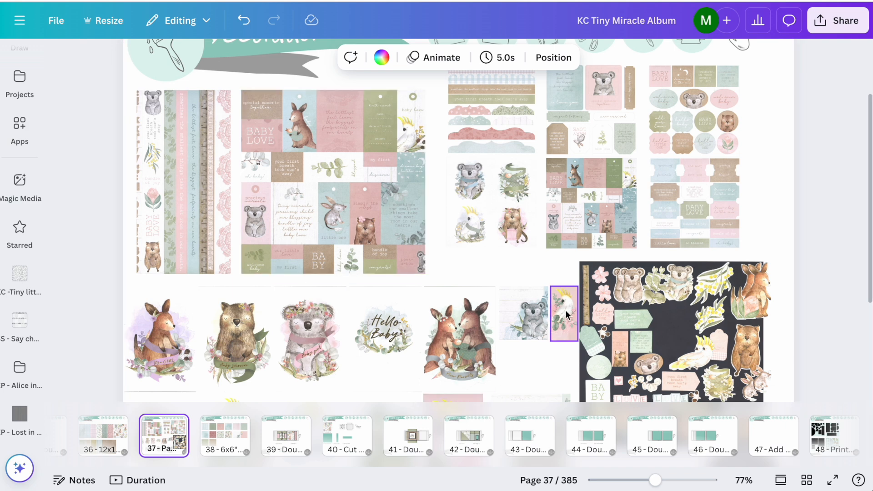
scroll(490, 319, "down", 2)
scroll(489, 324, "up", 1)
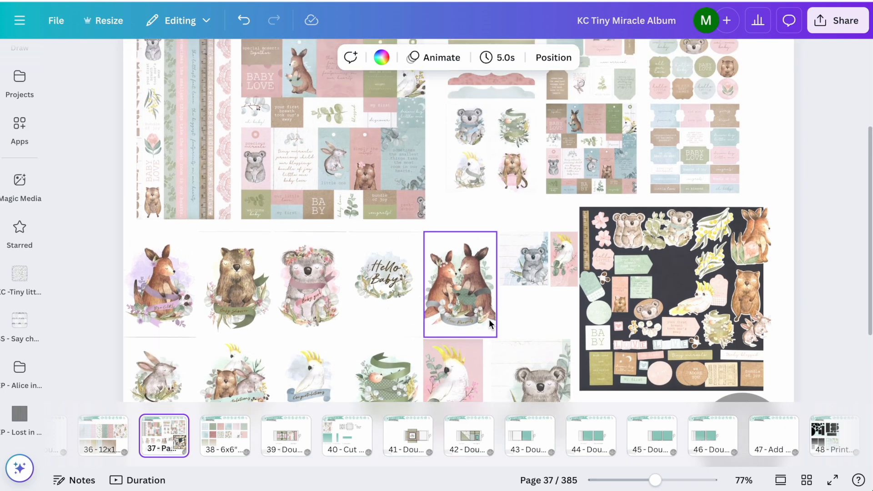
scroll(489, 319, "up", 1)
left_click(508, 199)
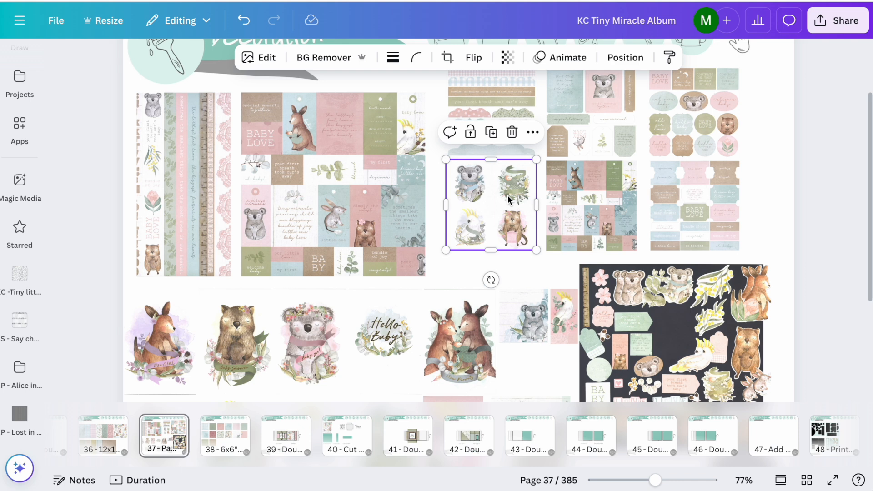
left_click(484, 434)
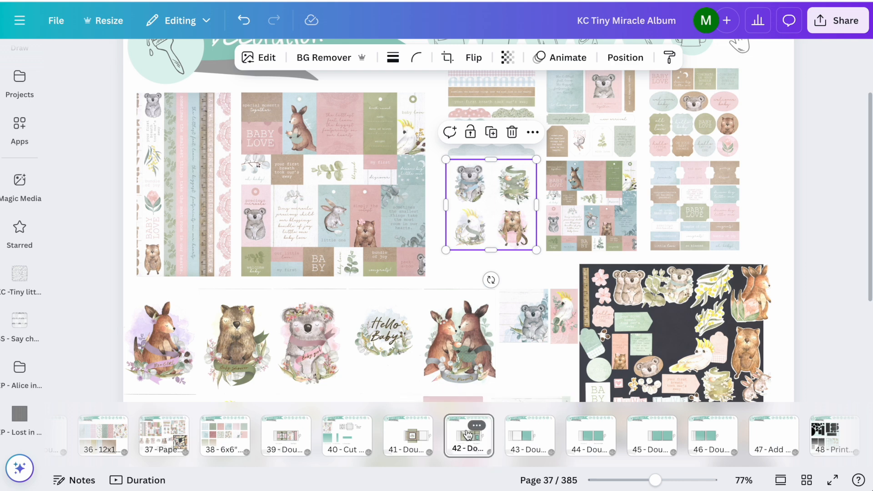
key("ctrl+v")
Step: Crop the pasted sheet so that only the wombat picture remains
left_click_drag(446, 205, 531, 204)
scroll(598, 160, "up", 5)
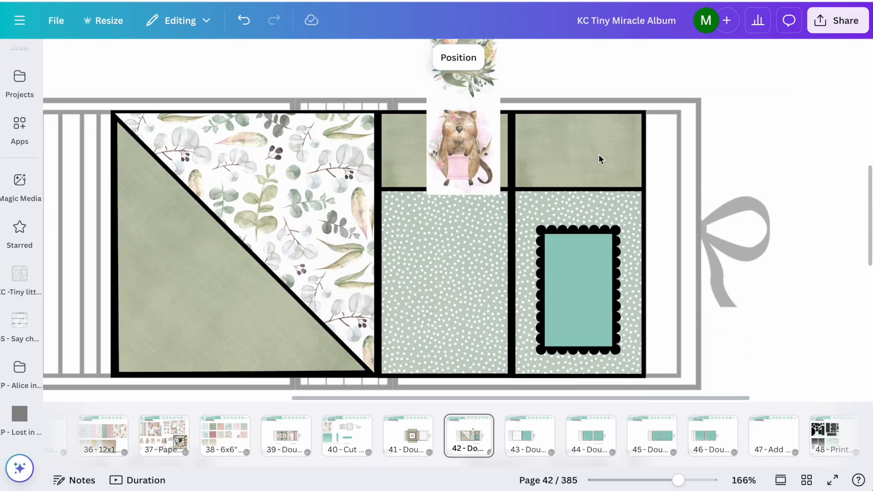
scroll(599, 160, "up", 2)
left_click_drag(463, 82, 462, 181)
left_click_drag(500, 230, 492, 227)
scroll(568, 110, "down", 2)
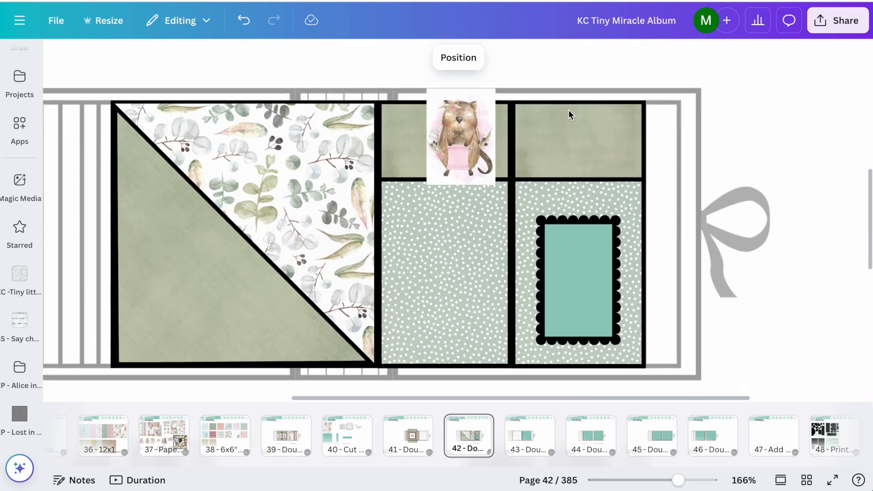
Step: Set the wombat picture aside, delete the scalloped frame from the lower right panel of Basic page 5 and lock the panel group
left_click_drag(468, 125, 713, 241)
left_click(594, 268)
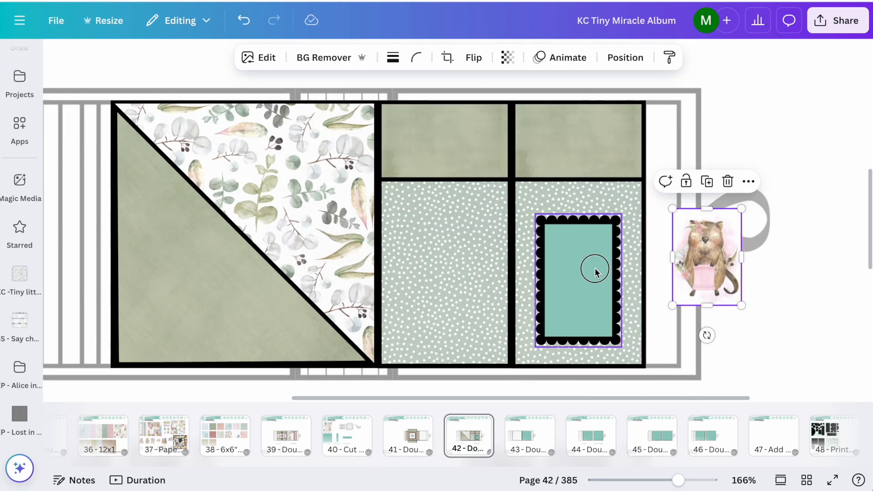
key("Delete")
key("Delete")
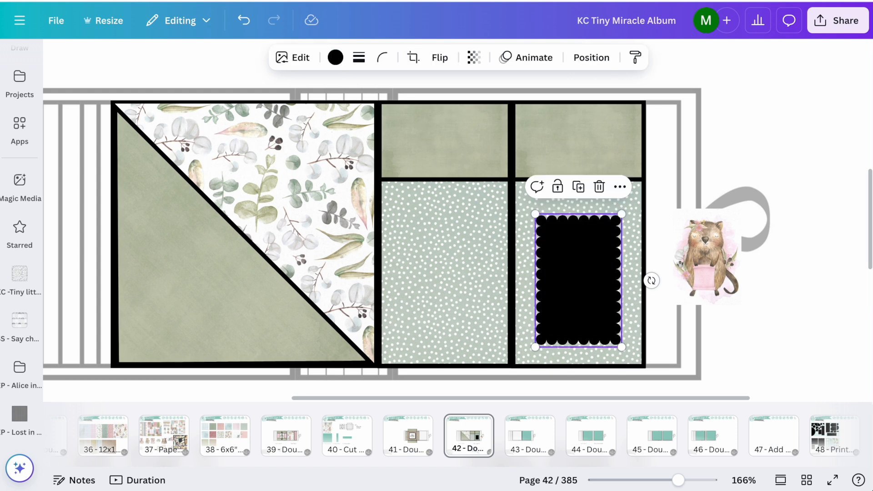
left_click_drag(691, 263, 720, 267)
left_click(607, 258)
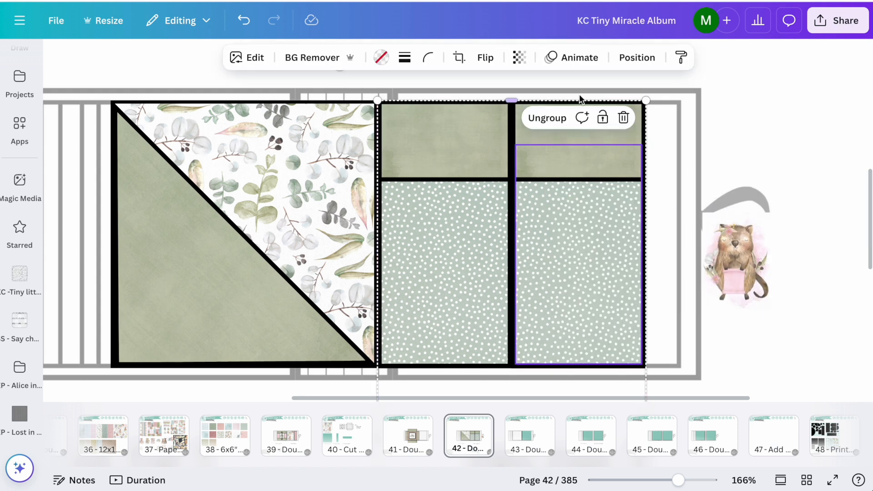
left_click(603, 118)
Step: Move the wombat picture onto the lower right panel of Basic page 5 and crop its edges tighter
left_click_drag(736, 261, 575, 266)
double_click(575, 266)
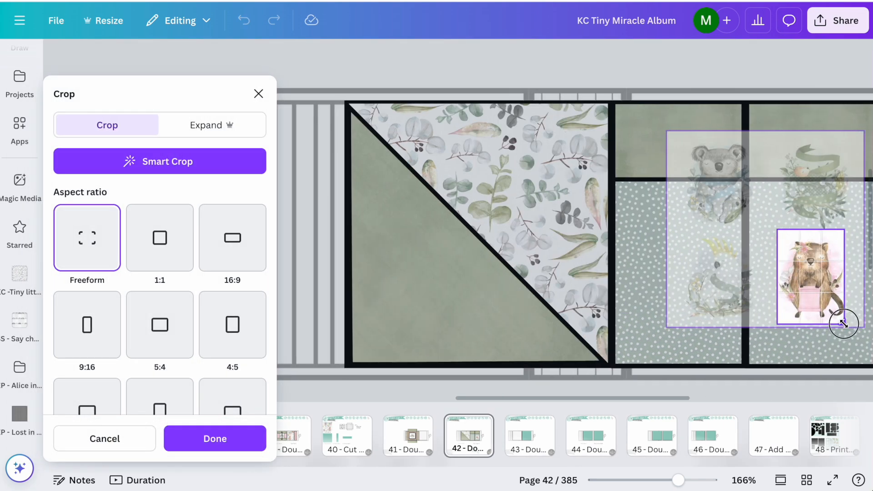
key("Return")
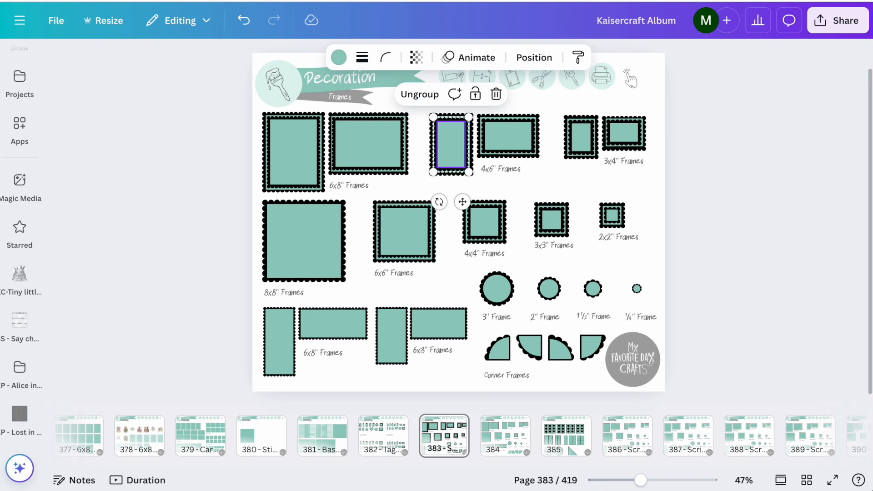
Step: Copy the portrait 3x4" scalloped frame from page 383 of the Kaisercraft Album and fit it onto page 42's lower right panel
left_click(587, 132)
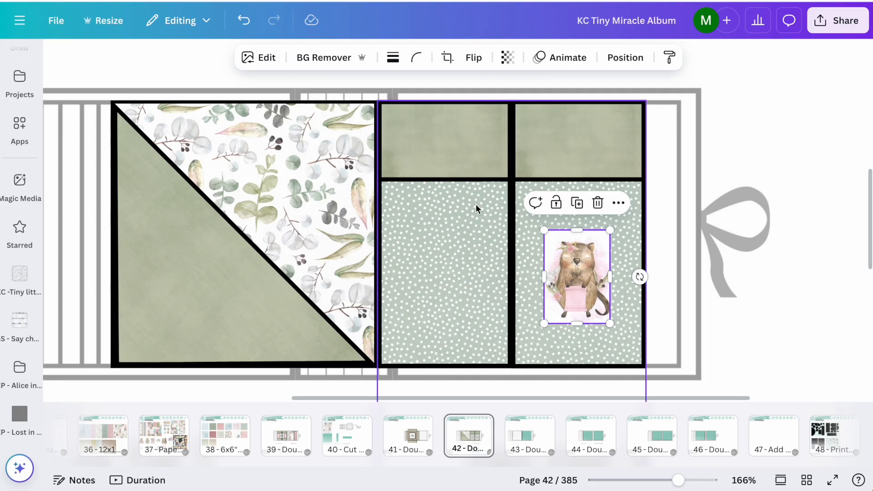
key("ctrl+v")
left_click_drag(488, 244, 615, 287)
left_click_drag(651, 376, 615, 308)
mouse_move(573, 282)
left_mouse_down()
mouse_move(583, 301)
mouse_move(582, 289)
left_mouse_up()
Step: Send the scalloped frame behind the wombat picture and adjust both so the frame surrounds the picture
right_click(583, 288)
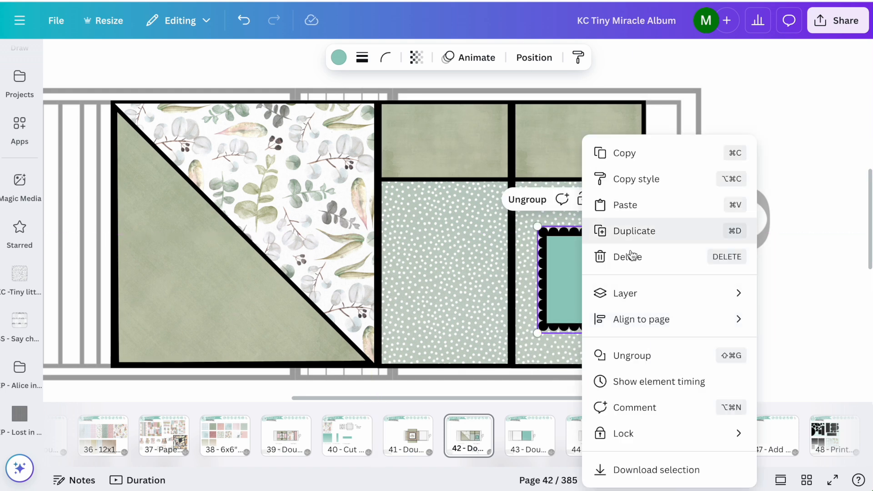
mouse_move(637, 294)
left_click(497, 345)
left_click_drag(617, 291, 612, 286)
left_click_drag(617, 332, 618, 333)
left_click_drag(615, 293, 615, 290)
left_click(603, 249)
left_click_drag(582, 231, 600, 243)
left_click(765, 272)
left_click(820, 72)
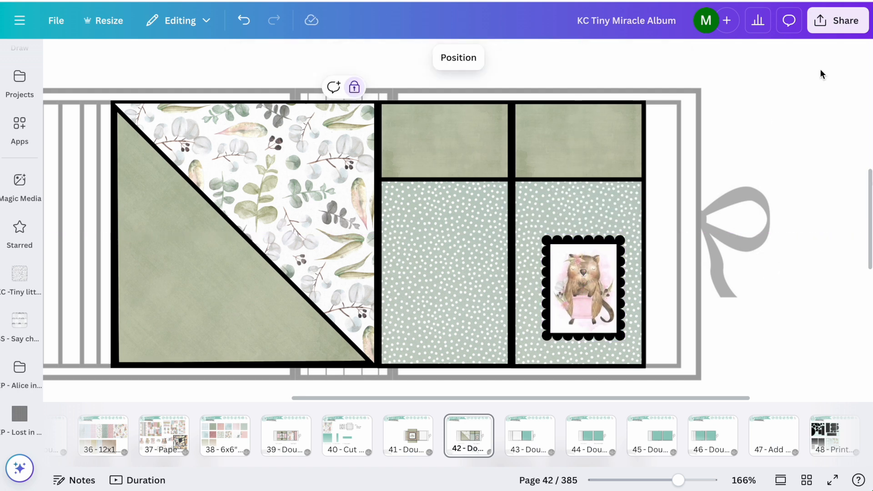
Step: Go to Page Style 16 on page 84 and copy its open layout with the raised top flaps
left_click(436, 188)
scroll(437, 184, "down", 3)
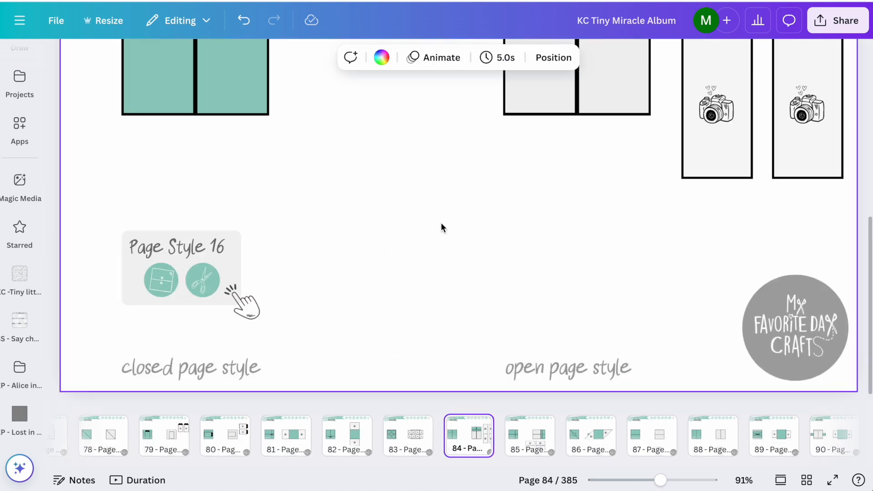
scroll(440, 228, "down", 3)
left_click(512, 158)
scroll(468, 208, "up", 4)
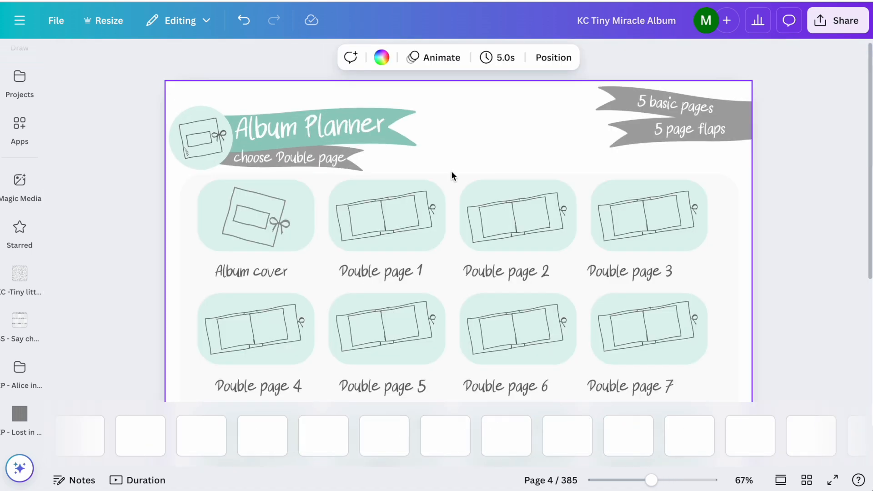
scroll(559, 282, "down", 3)
left_click(559, 282)
Step: Paste the open Page Style 16 layout into page 43, align it over the right-hand basic page and lock it
left_click(520, 439)
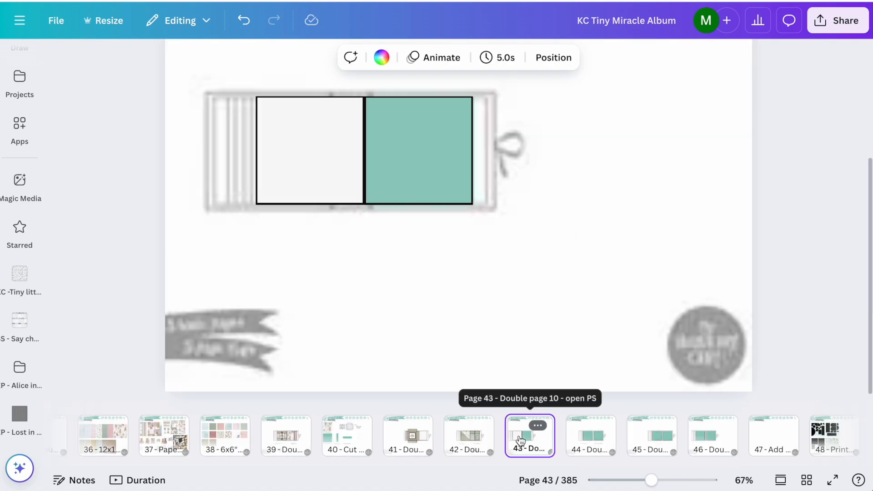
key("ctrl+v")
scroll(585, 76, "up", 2)
left_click_drag(547, 208, 423, 224)
left_click(619, 166)
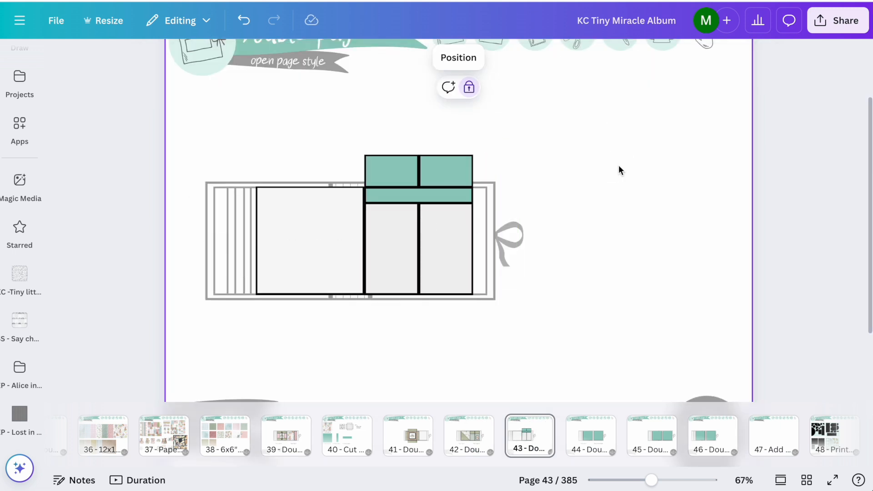
Step: Copy the green white-dotted 6x6 paper from page 38 and paste it beside the layout on page 43
left_click(232, 439)
left_click(664, 159)
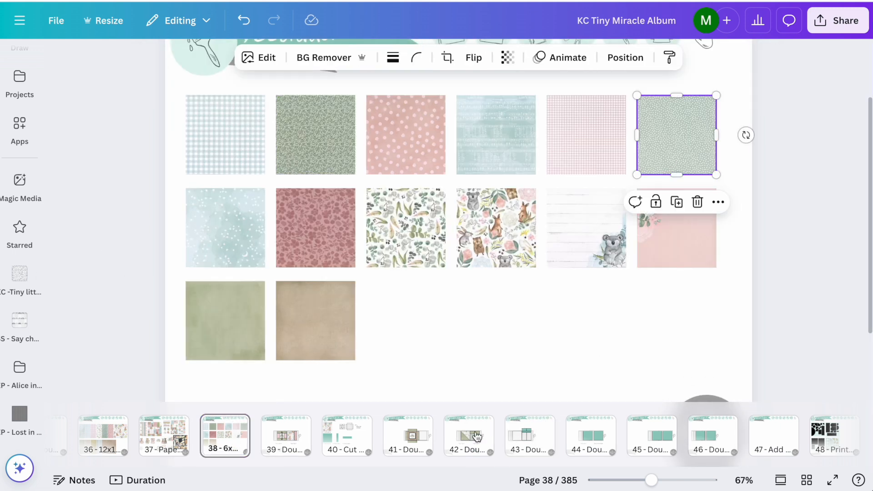
left_click(525, 435)
key("ctrl+v")
left_click_drag(591, 210, 518, 255)
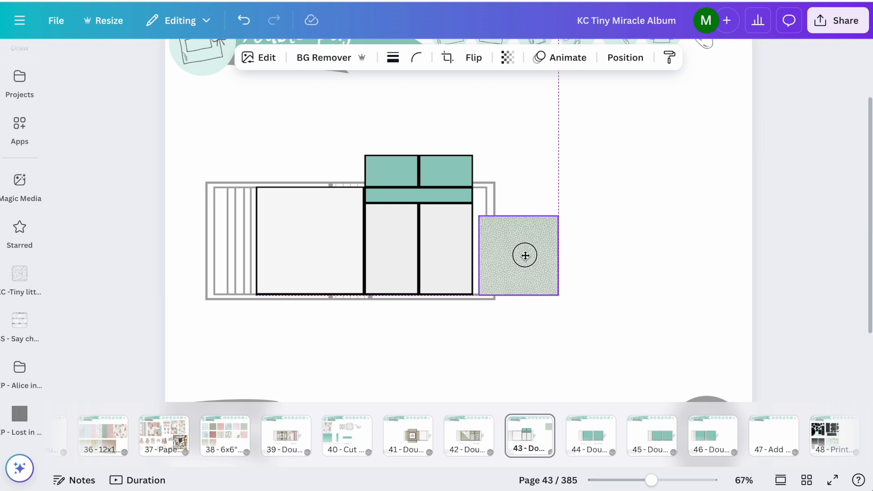
Step: Try the green dotted paper on page 42 and remove the pasted copies from pages 42 and 43
left_click(472, 429)
key("ctrl+v")
left_click_drag(662, 242, 630, 266)
key("Delete")
left_click(528, 431)
left_click(519, 268)
key("Delete")
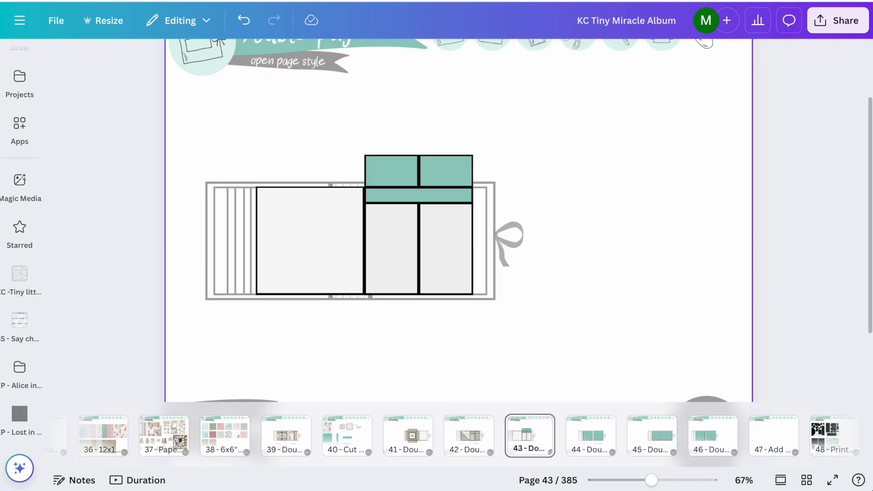
Step: Paste the green dotted paper into page 43, fit it to the lower right panel's width below the horizontal strip and lock it
key("ctrl+v")
left_click_drag(679, 108, 514, 222)
scroll(509, 218, "up", 5)
left_click_drag(633, 279, 558, 283)
left_click(394, 168)
left_click_drag(507, 214, 380, 220)
scroll(432, 277, "down", 2)
left_click_drag(432, 187, 453, 191)
scroll(444, 188, "up", 6)
scroll(452, 192, "down", 5)
key("alt+shift+l")
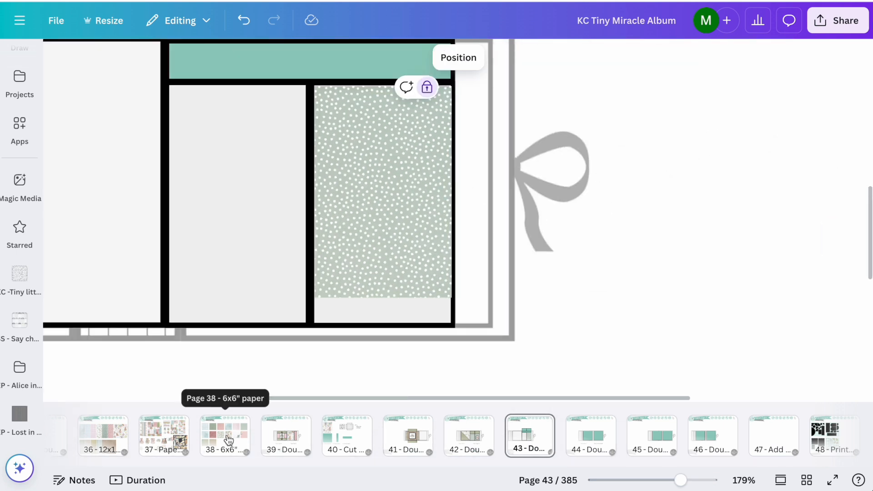
Step: Copy the vertical border strip sheet from page 37 and paste it into page 43
left_click(163, 444)
scroll(230, 312, "up", 2)
scroll(230, 315, "down", 4)
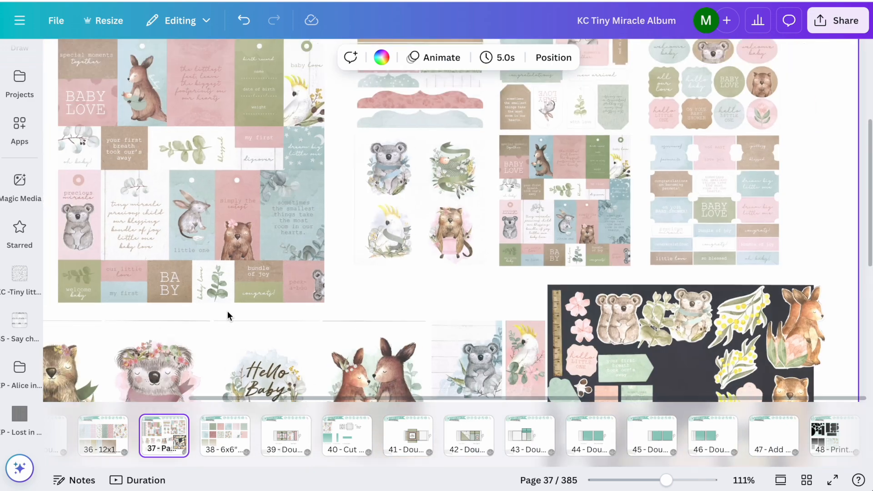
scroll(228, 315, "down", 1)
left_click(159, 223)
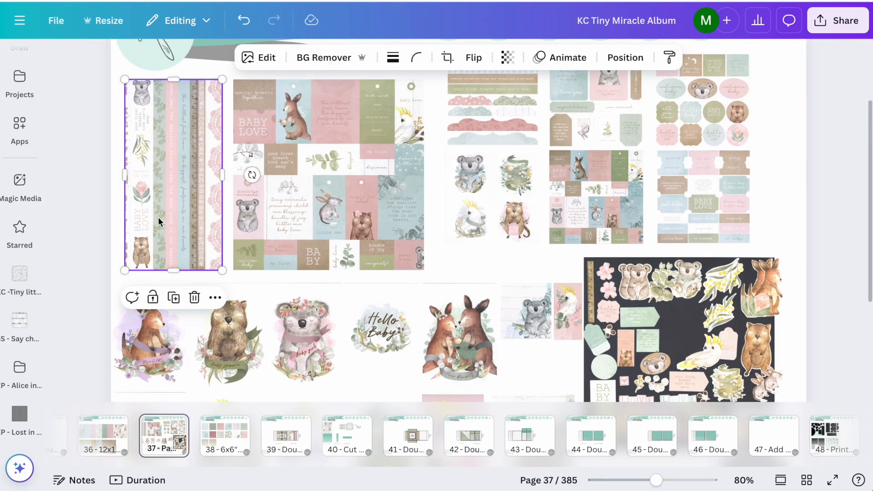
left_click(529, 436)
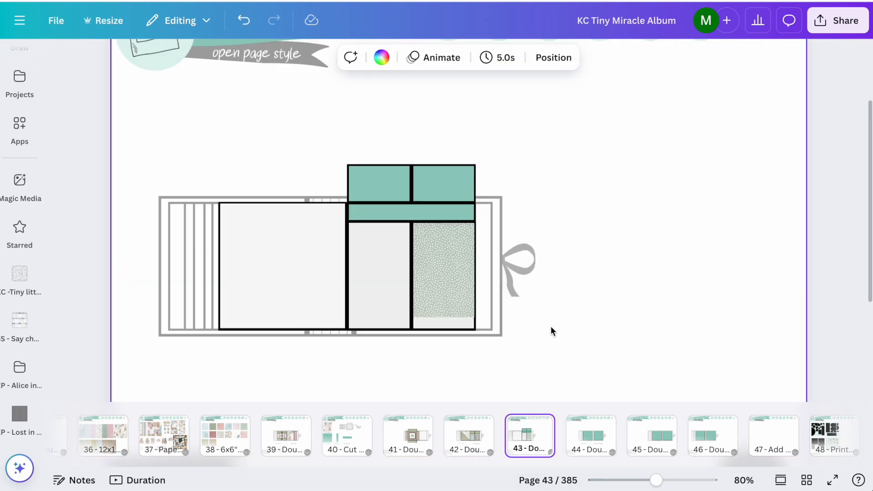
key("ctrl+v")
Step: Crop the pasted border sheet down to the single green eucalyptus leaf strip
left_click_drag(531, 226, 639, 242)
left_click_drag(574, 236, 604, 238)
left_click_drag(671, 235, 617, 234)
left_click(666, 313)
left_click(609, 245)
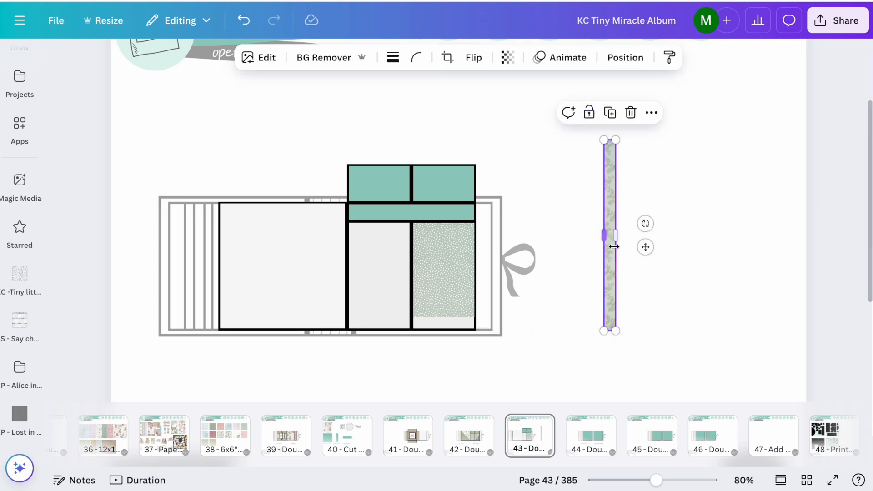
Step: Rotate the leaf strip to horizontal and place it along the bottom of the lower right panel
left_click_drag(645, 224, 596, 140)
left_click(654, 254)
left_click(632, 236)
left_click_drag(610, 242, 542, 323)
left_click(534, 366)
Step: Crop the leaf strip to the panel's width and trim off its pink upper edge
scroll(534, 366, "up", 5, "ctrl")
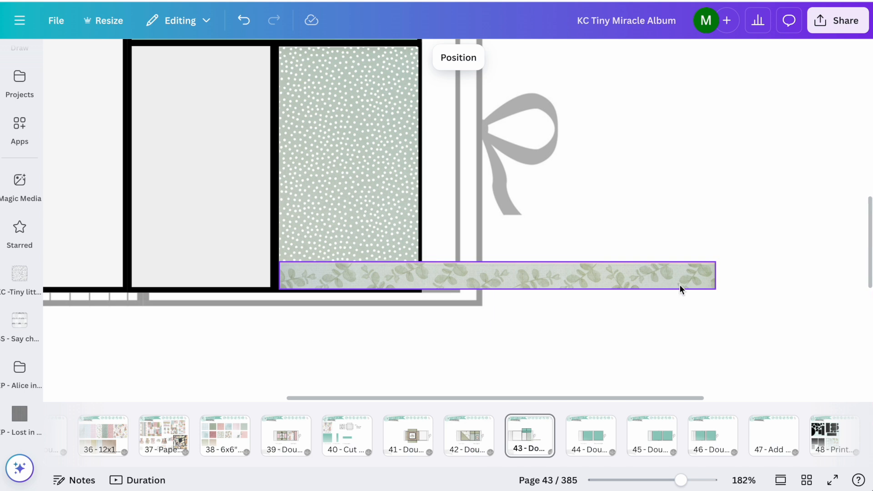
left_click(679, 284)
left_click_drag(719, 274, 419, 278)
scroll(487, 282, "up", 2, "ctrl")
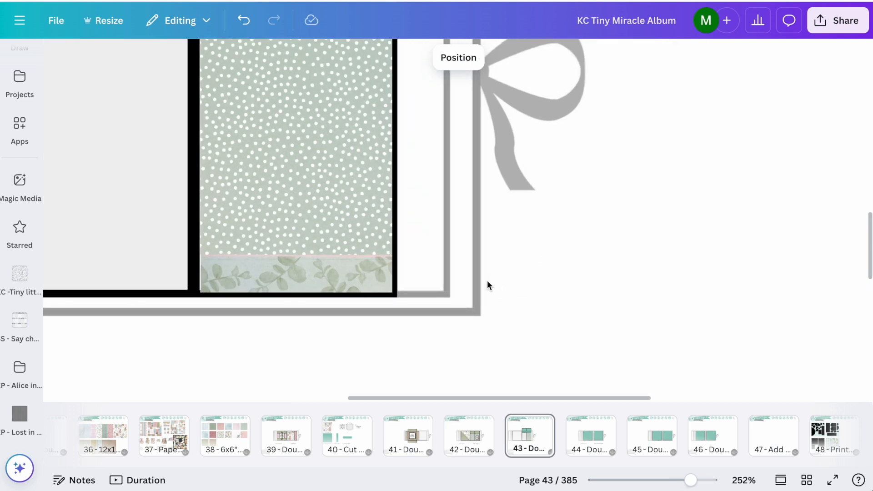
scroll(487, 280, "left", 1)
left_click(274, 272)
left_click_drag(324, 256, 357, 282)
left_click(569, 263)
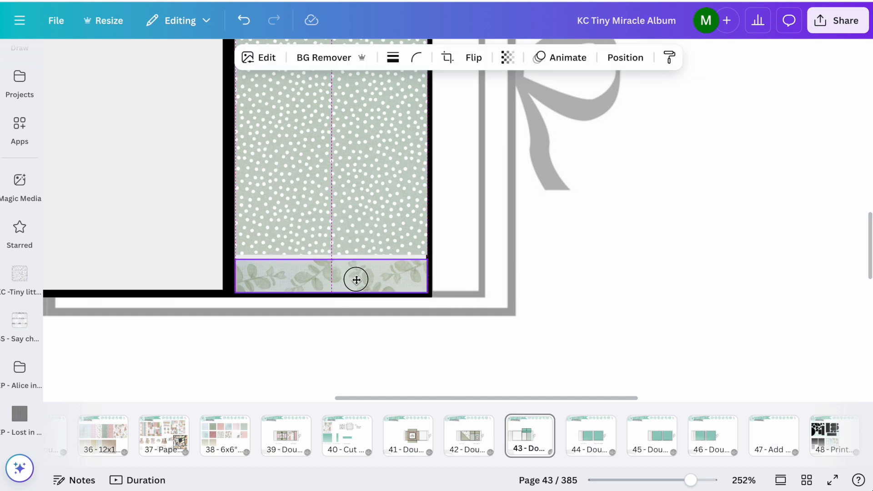
left_click(580, 284)
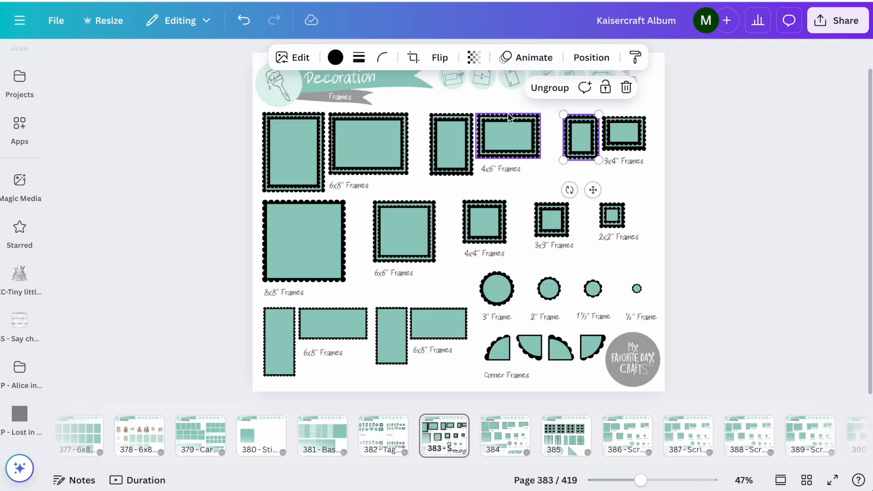
Step: Copy the portrait 4x6" scalloped frame from the Kaisercraft Album and scale it to the panel's width at the leaf strip's upper edge
left_click(468, 119)
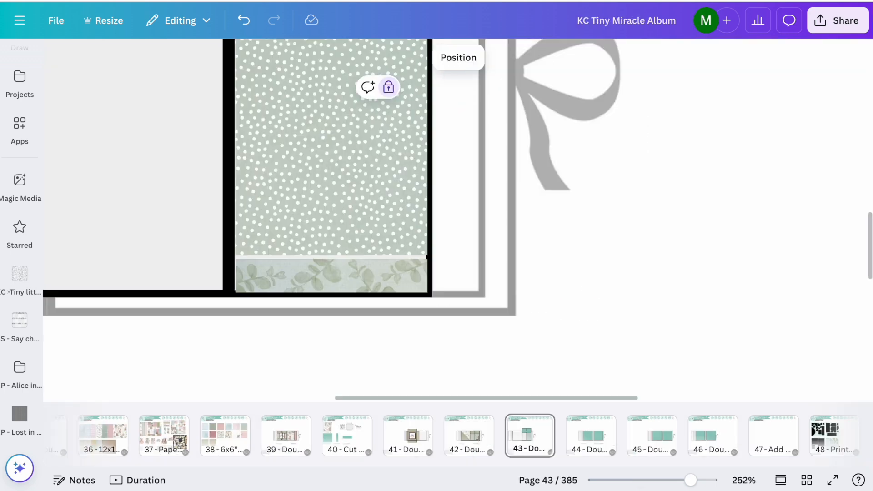
key("ctrl+v")
left_click_drag(405, 252, 310, 346)
scroll(310, 347, "down", 4)
scroll(310, 348, "down", 3)
scroll(318, 348, "left", 2)
left_click_drag(521, 343, 499, 313)
left_click_drag(369, 313, 376, 304)
left_click_drag(460, 190, 456, 194)
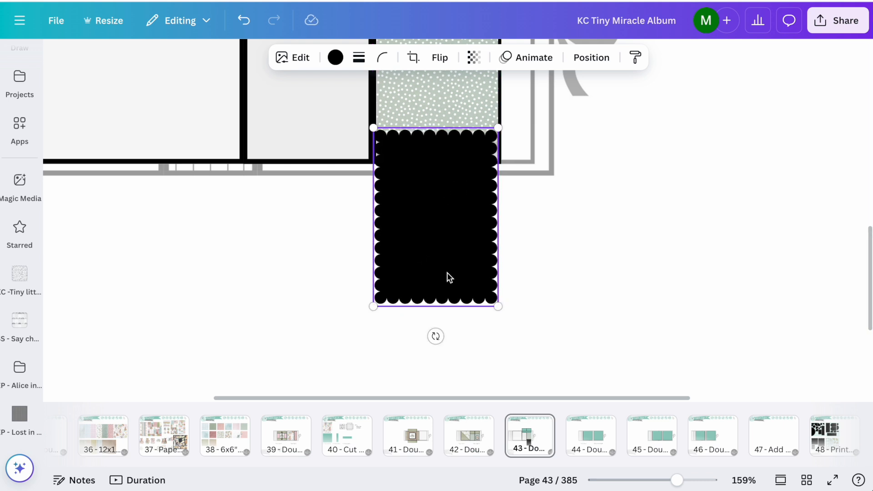
Step: Crop the black scalloped frame down to its thin top row of scallops as a border above the leaf strip
left_click(413, 58)
left_click_drag(729, 303, 729, 127)
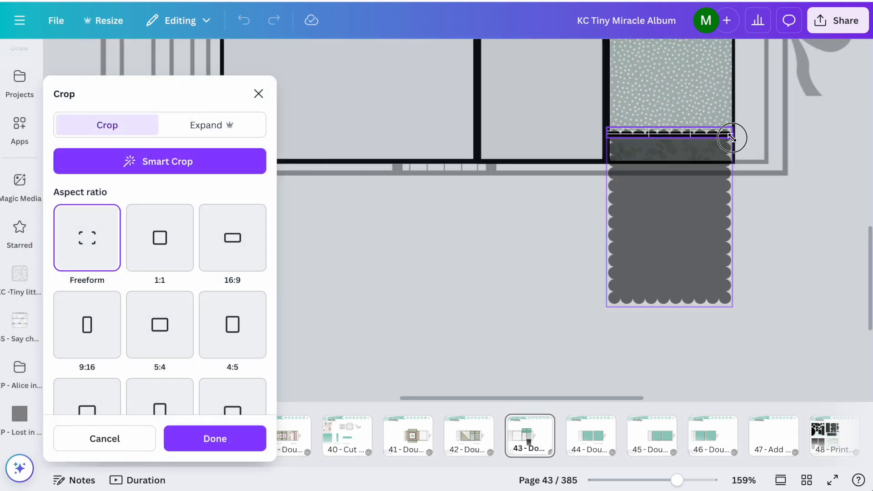
key("Return")
left_click(575, 229)
scroll(574, 228, "up", 5)
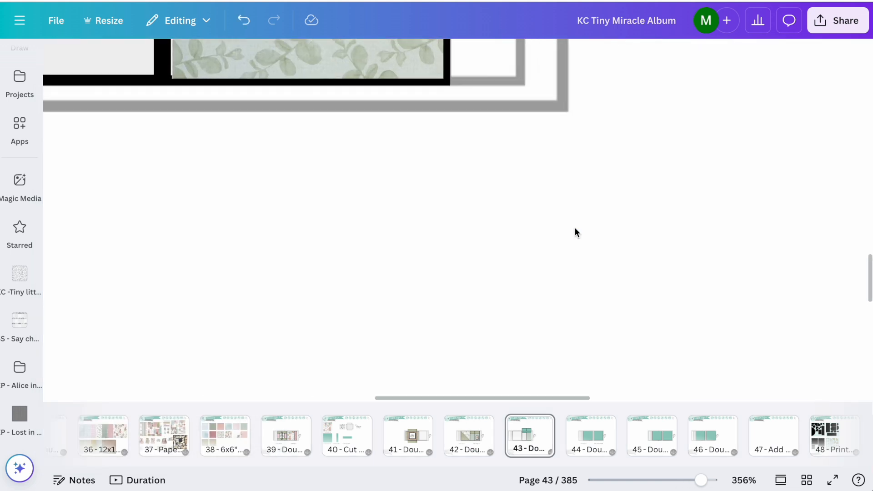
Step: Nudge the black scalloped border into line on the lower right panel and widen the leaf strip beneath it to the panel's left edge
scroll(574, 229, "up", 3)
scroll(574, 228, "left", 2)
left_click(456, 140)
left_click_drag(456, 141, 461, 148)
left_click(616, 274)
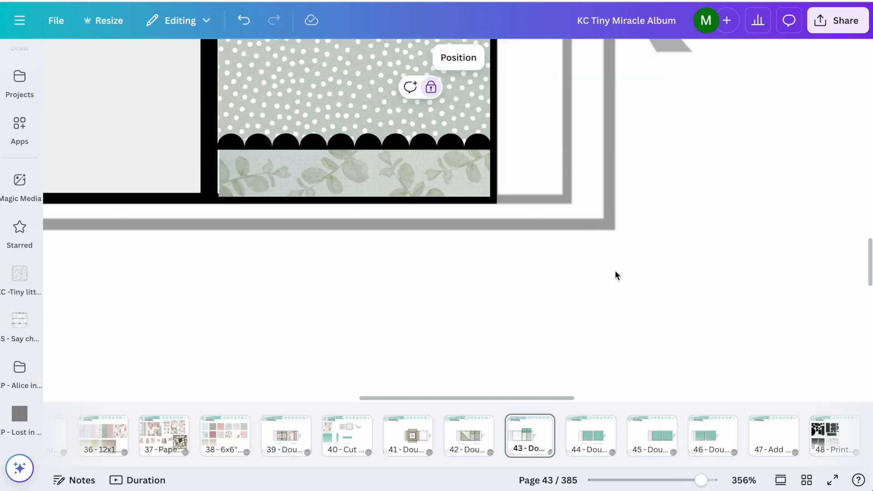
left_click(388, 187)
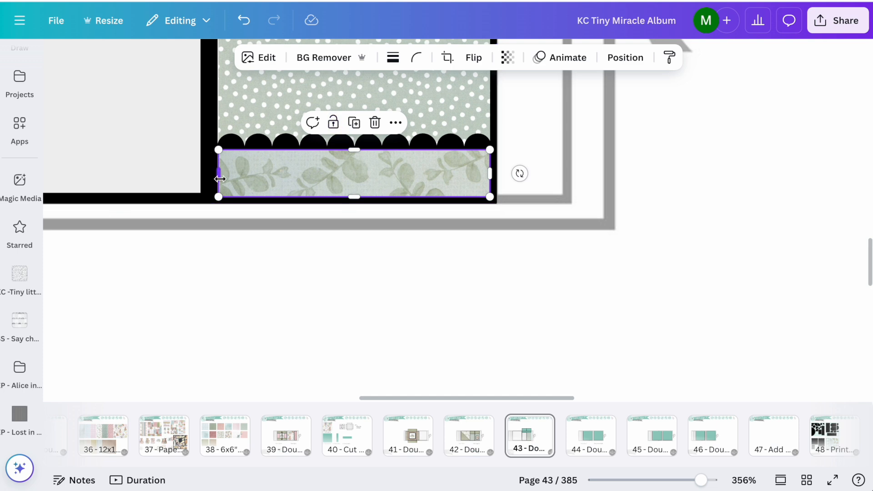
left_click_drag(213, 180, 210, 179)
left_click(307, 307)
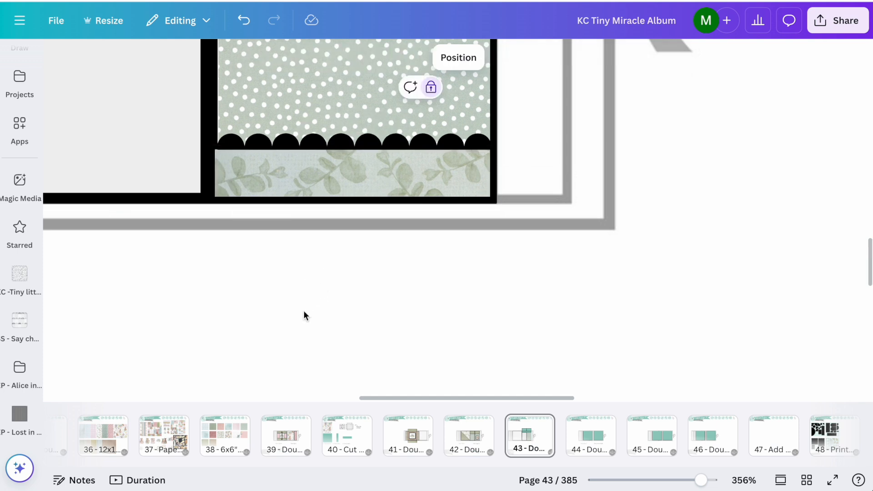
Step: Group the dotted paper, scalloped border and leaf strip of the lower right panel into one element
scroll(304, 310, "down", 5)
scroll(304, 310, "down", 2)
left_click(344, 189)
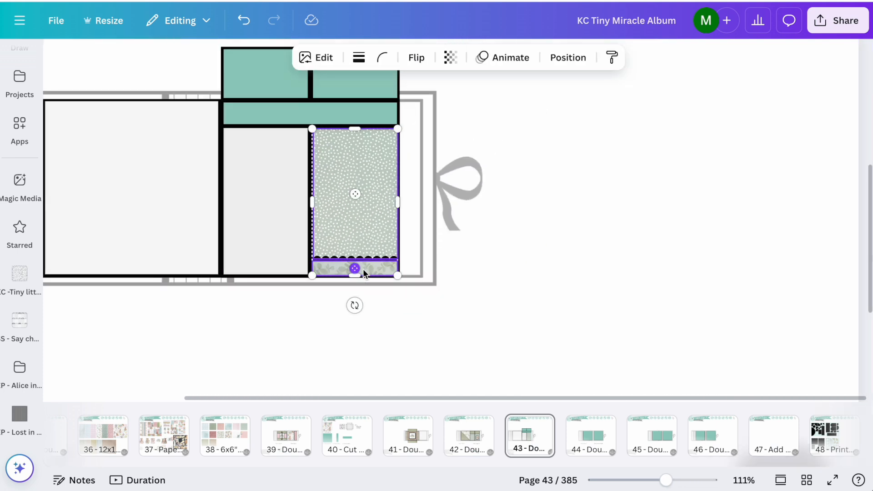
left_click(312, 101)
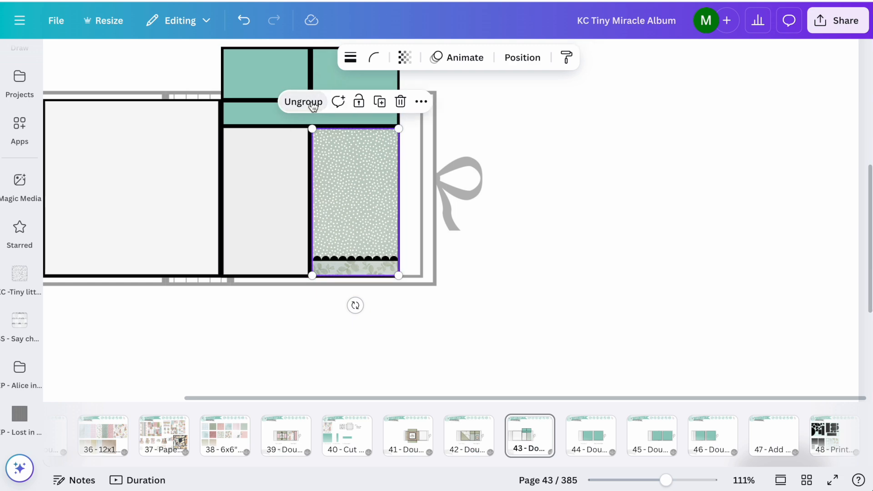
Step: Copy the decorated panel group to page 42 and place it over basic page 5's lower right panel
left_click(453, 450)
scroll(526, 219, "up", 4)
left_click(273, 181)
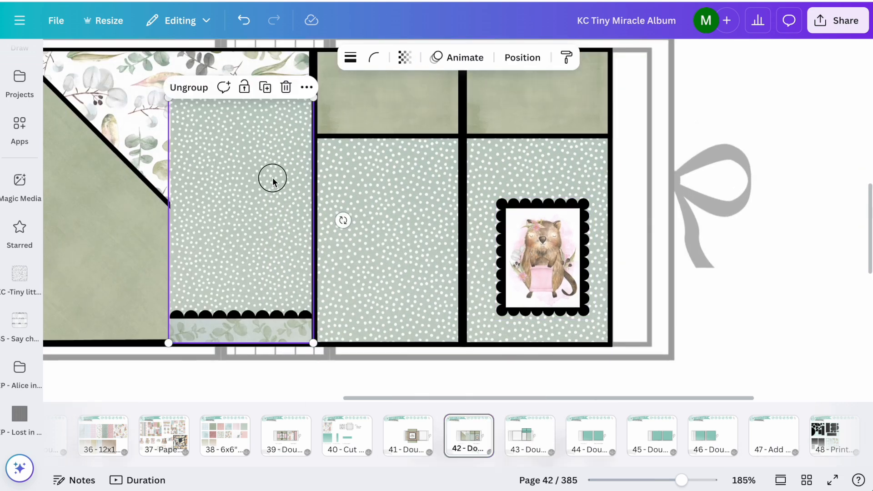
left_click_drag(273, 181, 555, 181)
Step: Send the pasted panel group behind the framed animal picture
right_click(557, 177)
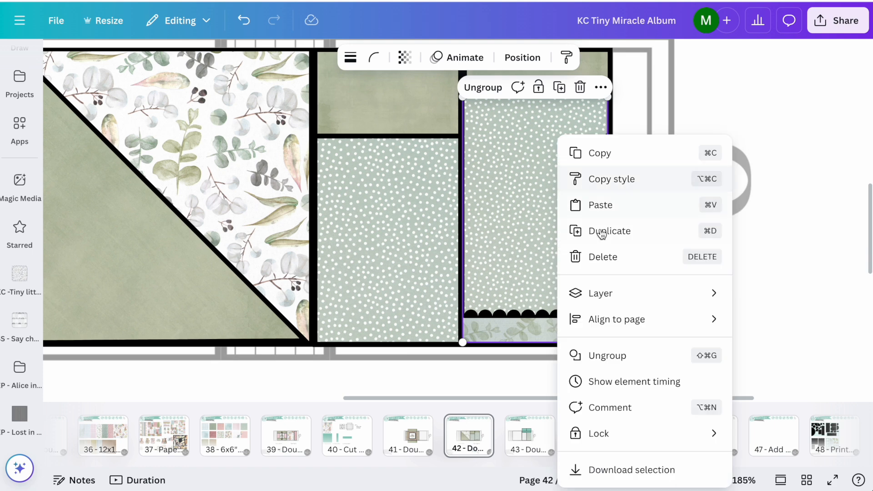
mouse_move(600, 292)
left_click(504, 344)
left_click(642, 290)
Step: Unlock basic page 5's upper right green panel and bring it with its black backing in front of the dotted paper
left_click(568, 86)
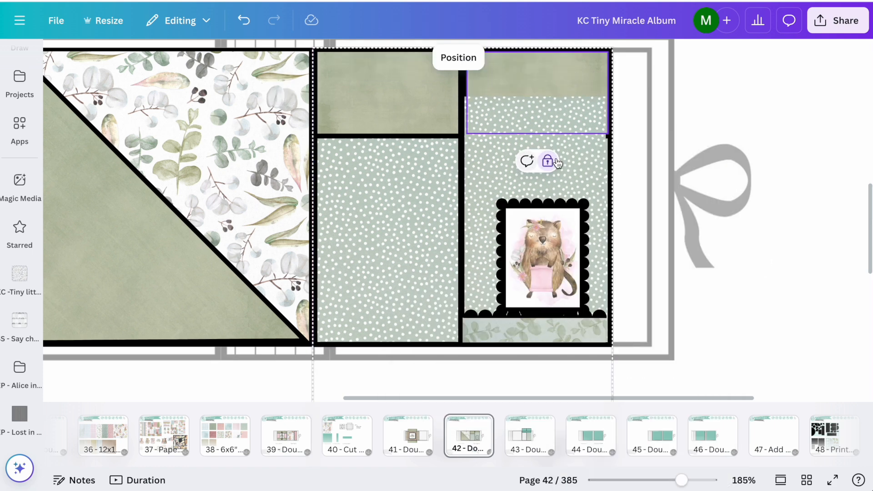
left_click(553, 161)
left_click(506, 160)
left_click(643, 74)
left_click(610, 76)
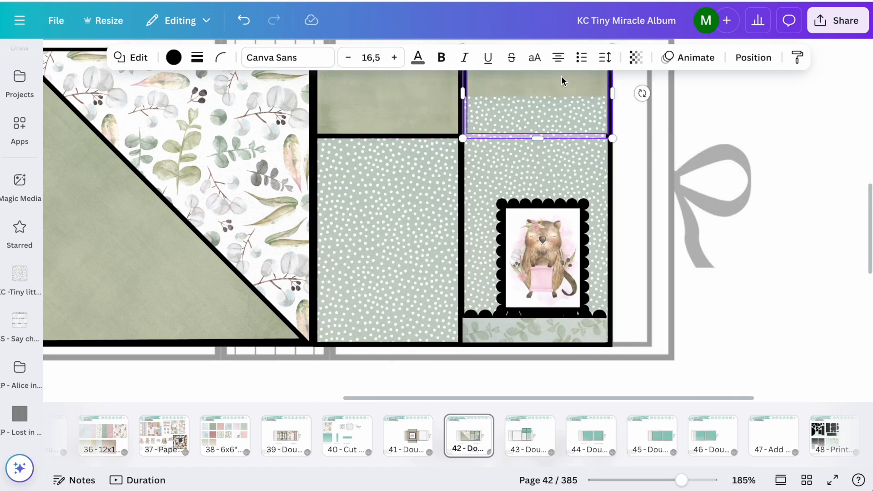
right_click(561, 78)
mouse_move(633, 242)
left_click(454, 259)
left_click(807, 235)
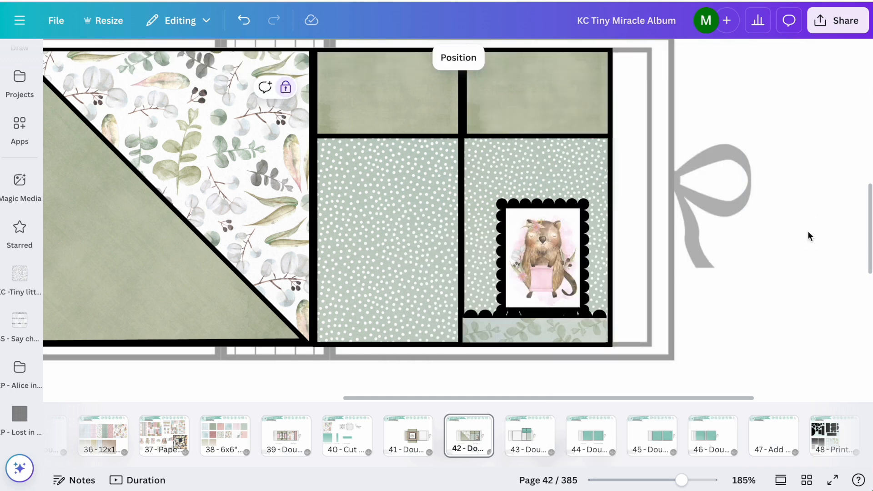
Step: Centre the framed animal picture above the scalloped border and copy the decorated panel group onto basic page 5's lower left panel
left_click_drag(563, 240, 556, 215)
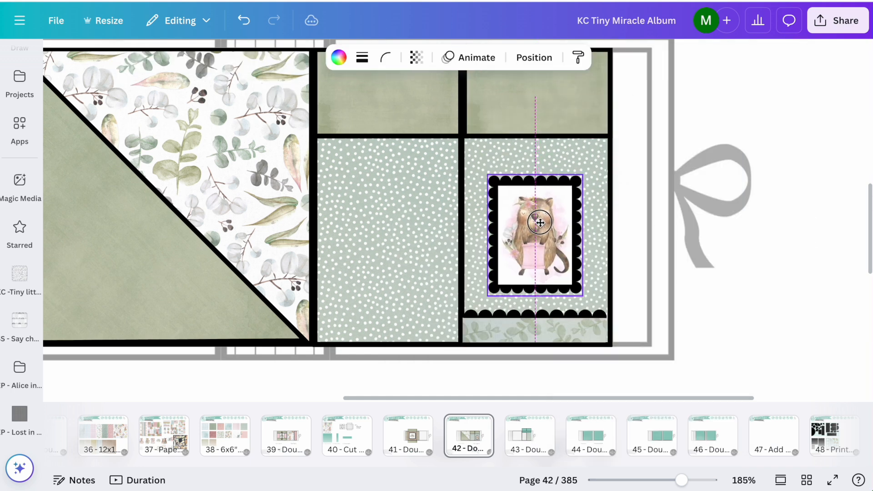
left_click(753, 127)
left_click(494, 314)
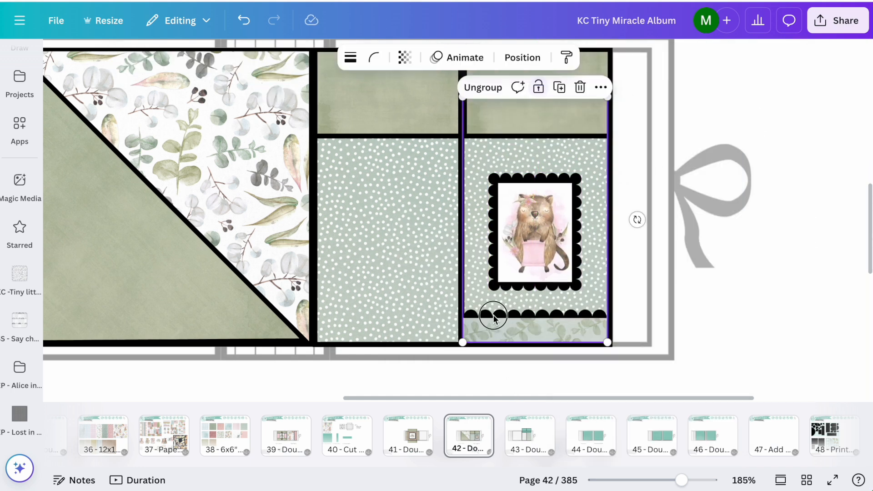
left_click_drag(493, 315, 411, 243)
Step: Try sending basic page 5's upper left green panel and the neighbouring black backing to the back, and undo it
left_click(444, 101)
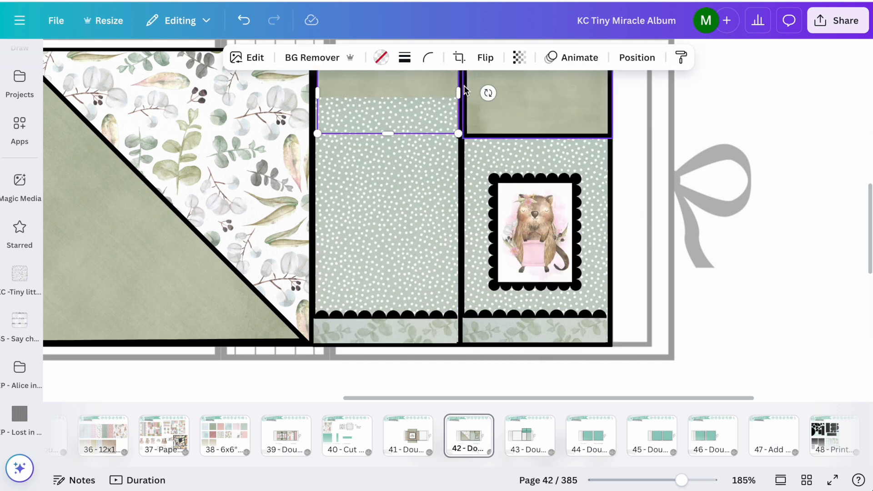
left_click(465, 90, "shift")
right_click(427, 80)
mouse_move(473, 234)
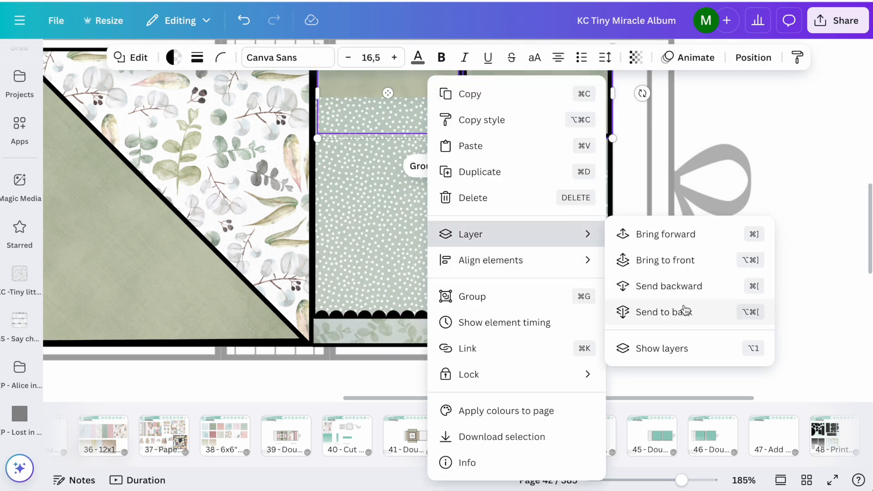
left_click(672, 309)
left_click(559, 120)
left_click(244, 20)
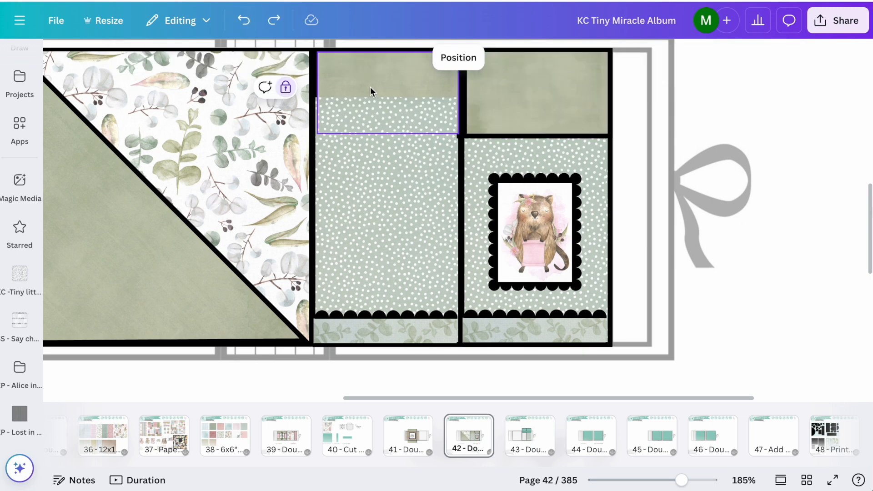
Step: Bring basic page 5's upper left green panel and its own black backing in front of the dotted paper
left_click(318, 84)
scroll(380, 163, "up", 4)
left_click(300, 185)
left_click(300, 155)
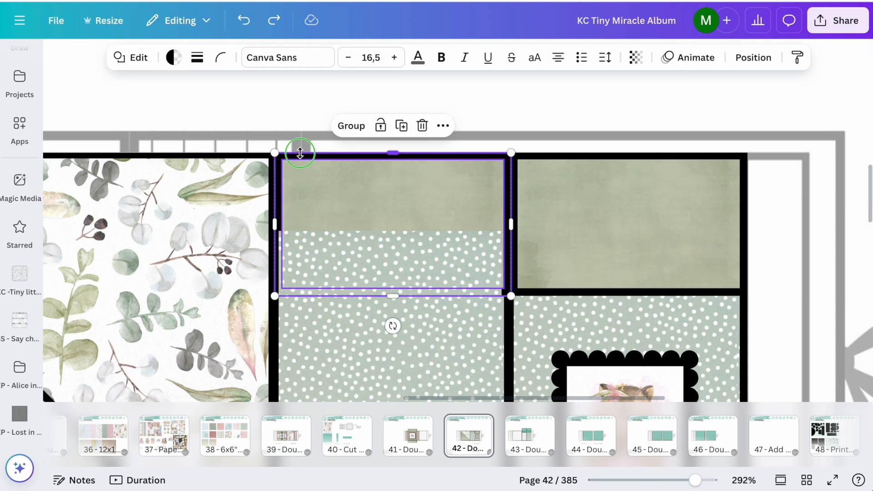
right_click(301, 156)
mouse_move(341, 265)
left_click(523, 293)
scroll(526, 297, "down", 6)
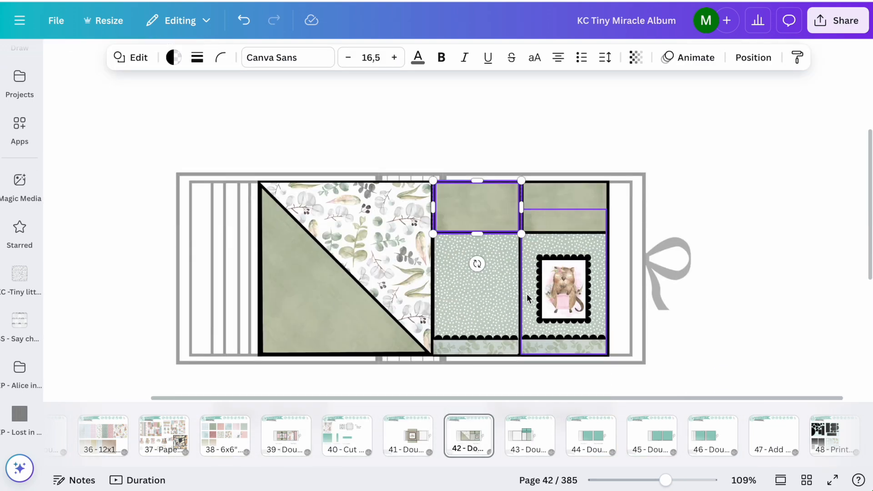
scroll(500, 272, "up", 2)
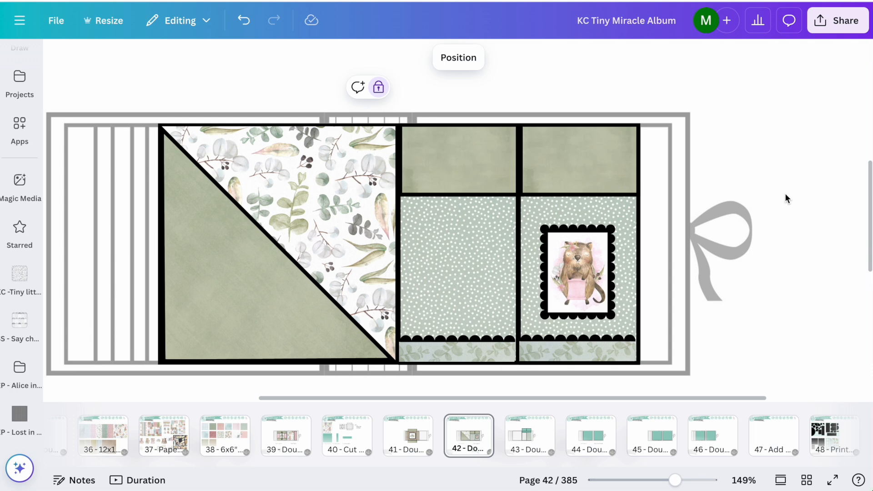
Step: Try gingham paper from the KC -Tiny little miracle 6x6 folder on page flap 5's lower triangle
left_click(19, 275)
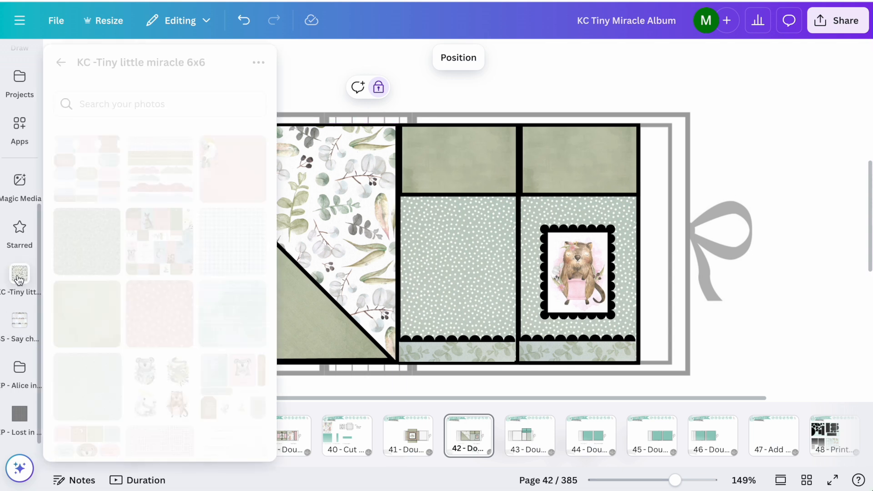
left_click(541, 287)
left_click(19, 320)
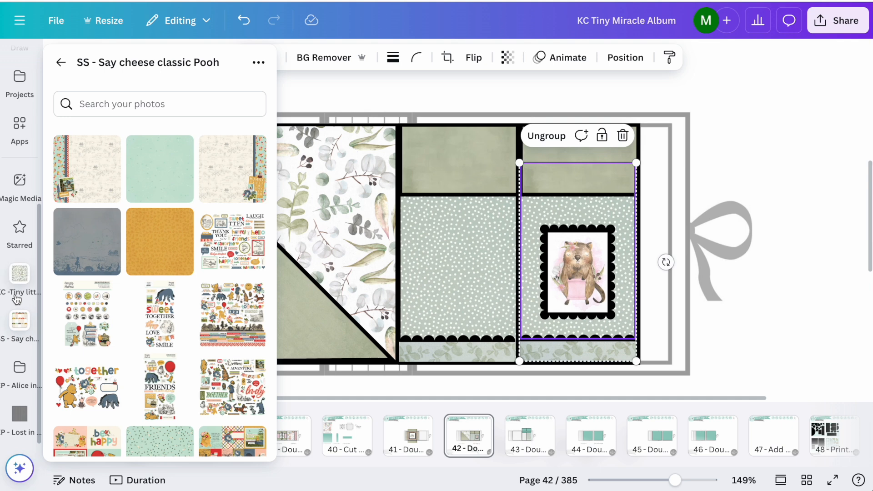
left_click(19, 275)
left_click_drag(216, 241, 376, 349)
left_click_drag(180, 446, 371, 331)
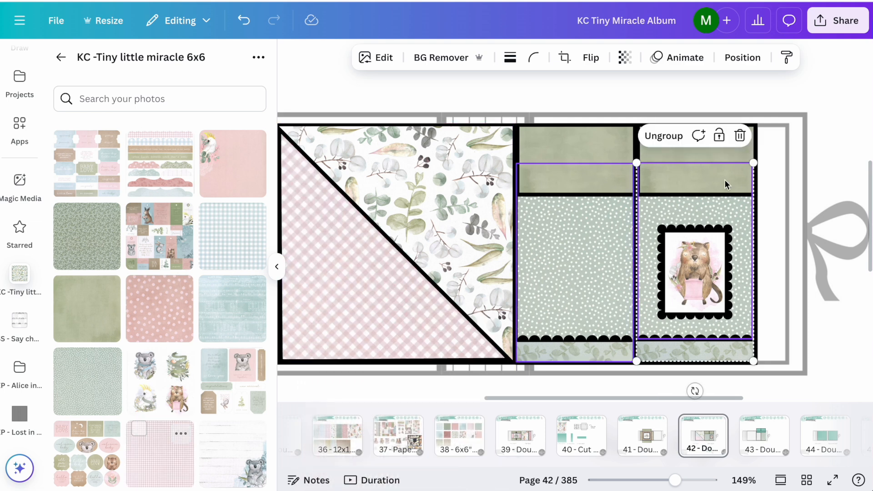
left_click(860, 149)
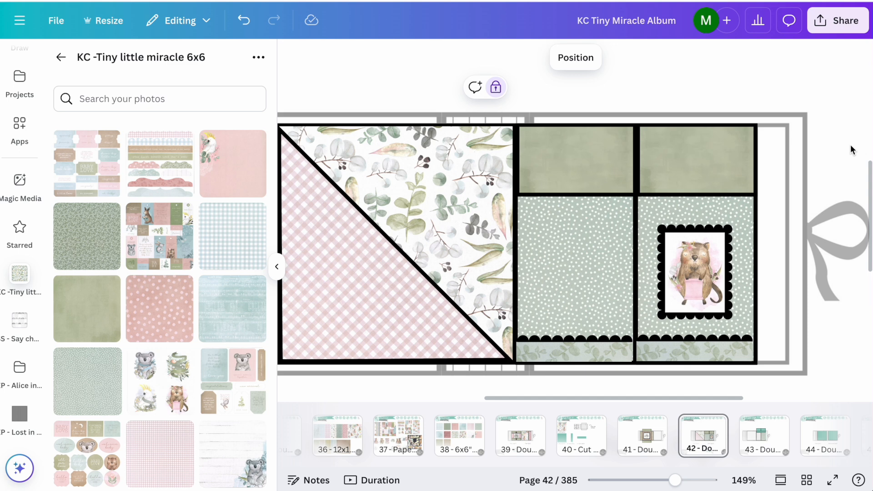
Step: Undo the gingham paper changes on page flap 5's triangle and put away the paper folder
left_click(238, 23)
left_click(237, 26)
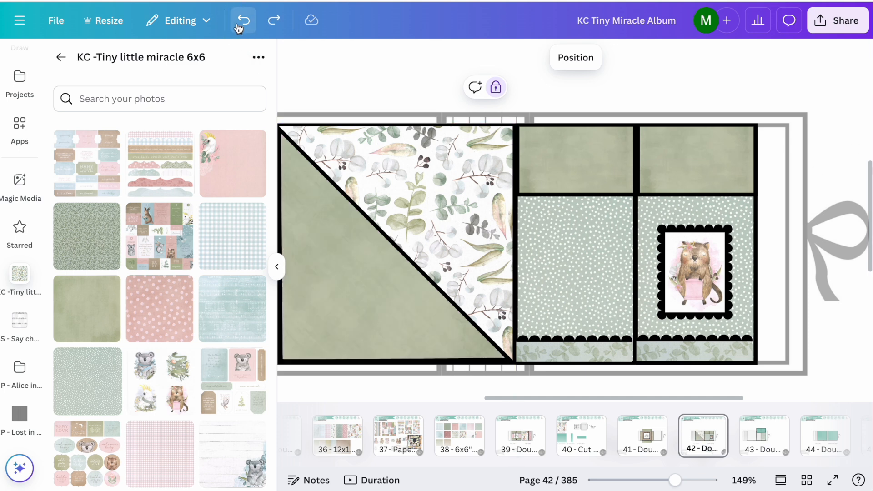
left_click(276, 270)
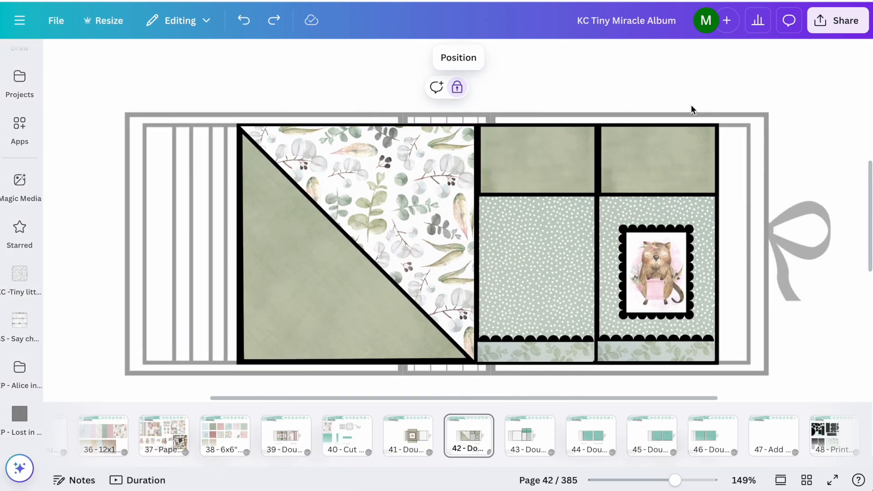
Step: Follow the Page Style 16 cutting link to page 236, Cut Page Style 16, and copy that page
scroll(557, 289, "down", 5)
left_click(603, 291)
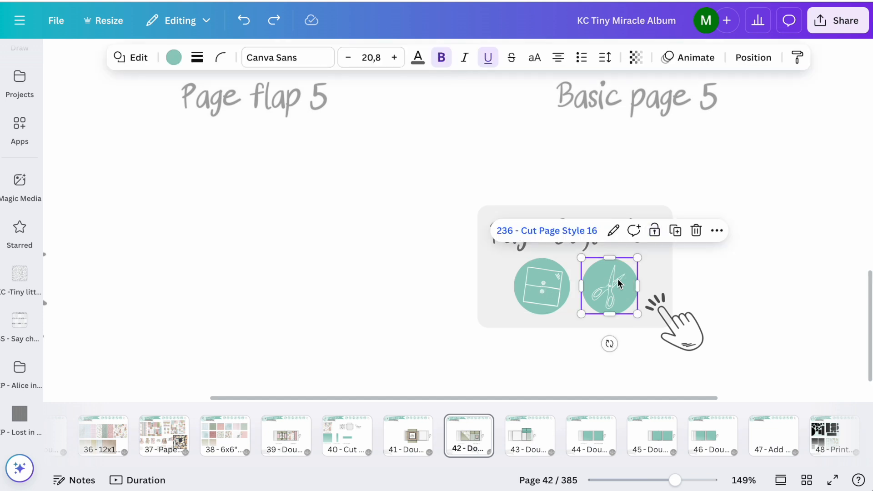
left_click(582, 227)
scroll(615, 177, "down", 5)
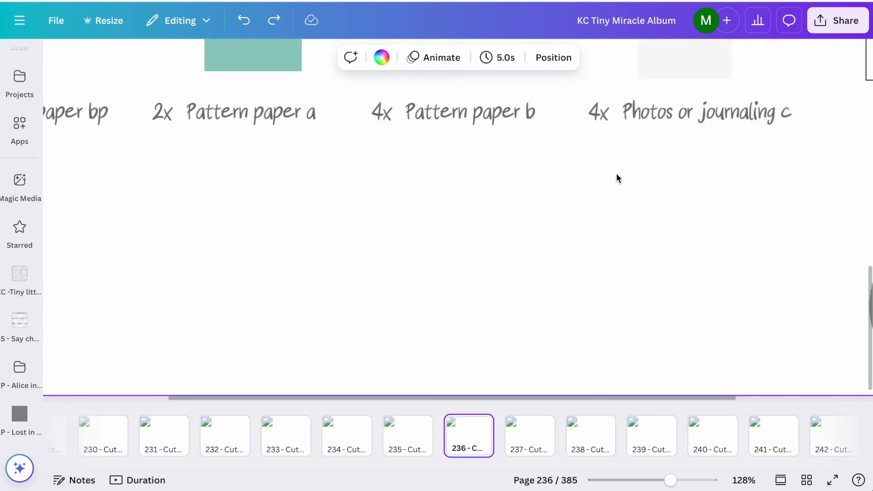
scroll(615, 173, "down", 2)
scroll(473, 252, "up", 5)
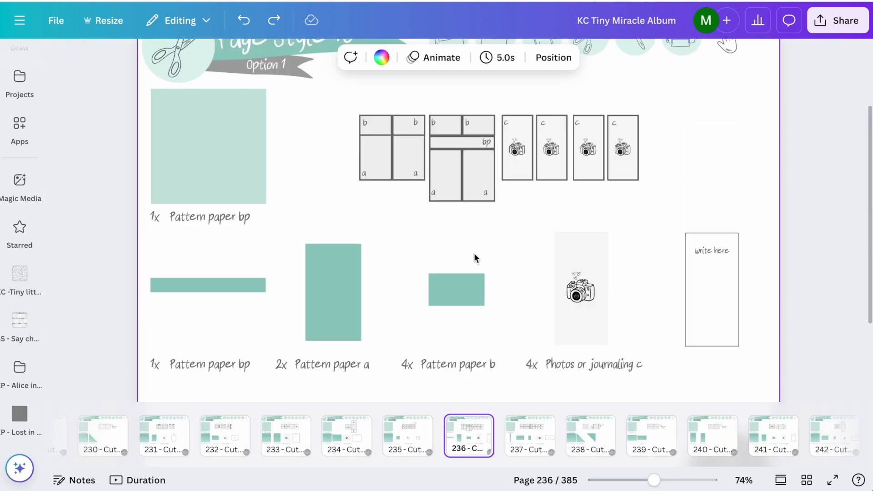
Step: Return to page 42, Double page 10 closed, through the Album Planner
left_click(450, 113)
left_click(427, 164)
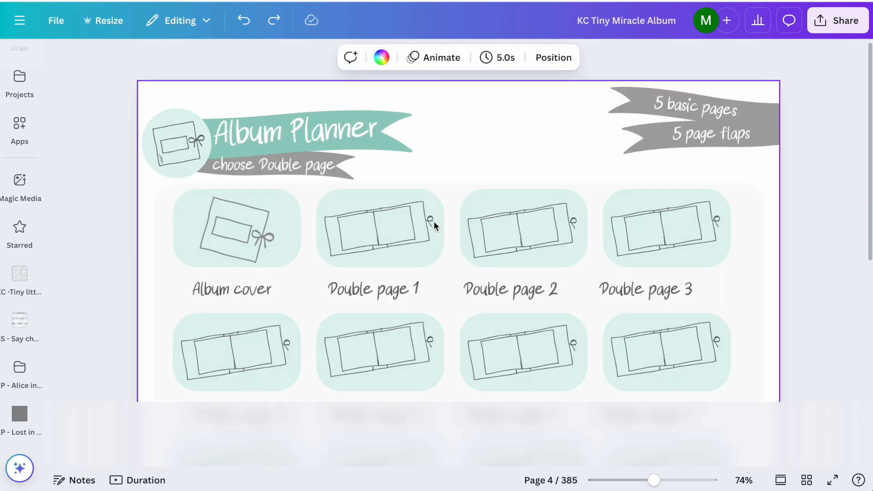
scroll(427, 190, "down", 5)
left_click(534, 249)
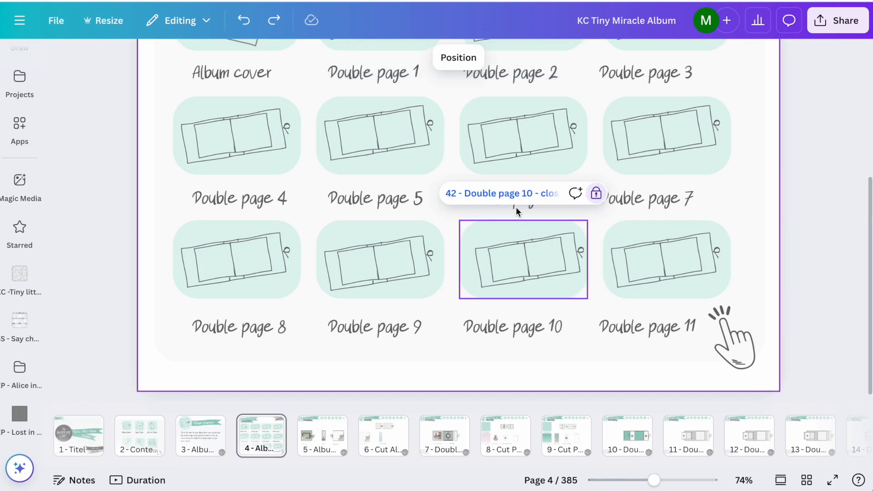
left_click(509, 193)
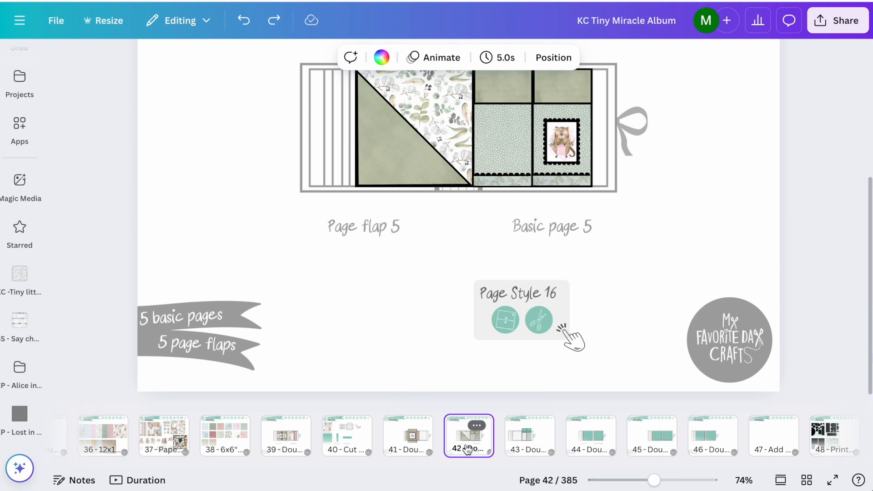
Step: Paste the Cut Page Style 16 page and move it behind page 43 as page 44
key("ctrl+v")
left_click_drag(521, 441, 636, 442)
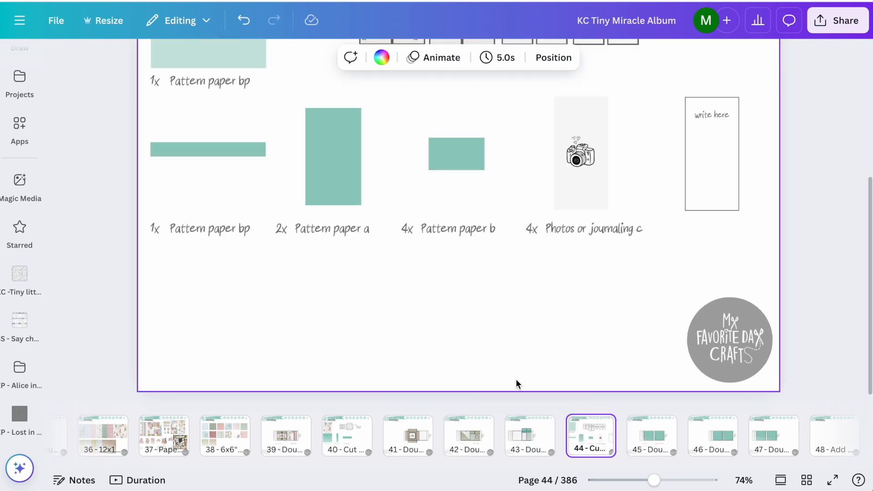
left_click(466, 440)
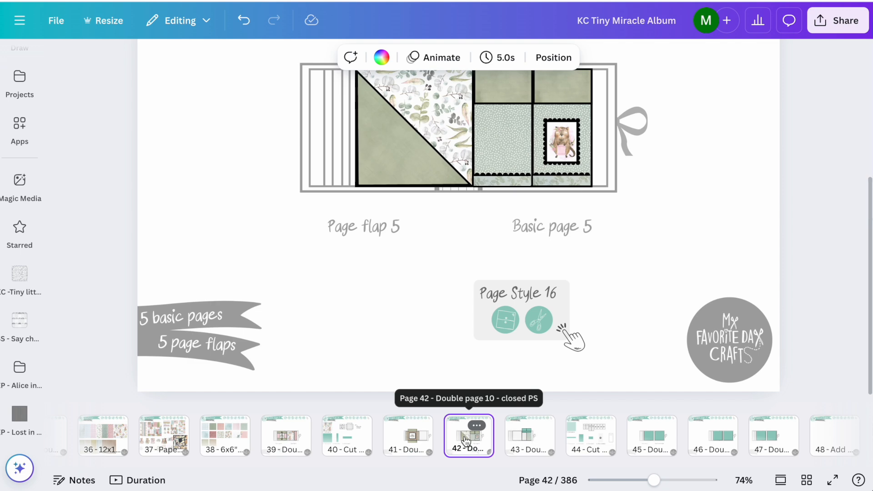
left_click(602, 441)
Step: Copy the eucalyptus leaf paper from page 36, 12x12 Paper, onto page 44, Cut Page Style 16
left_click(99, 437)
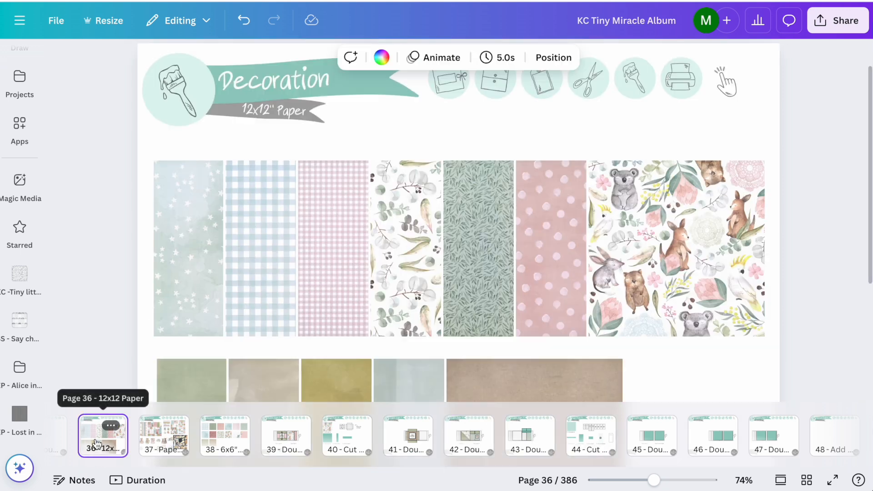
left_click(376, 258)
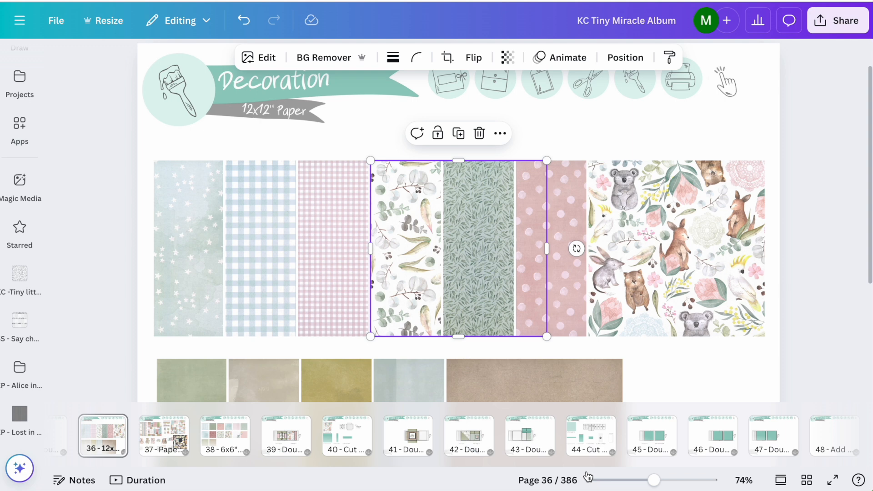
left_click(587, 451)
key("ctrl+v")
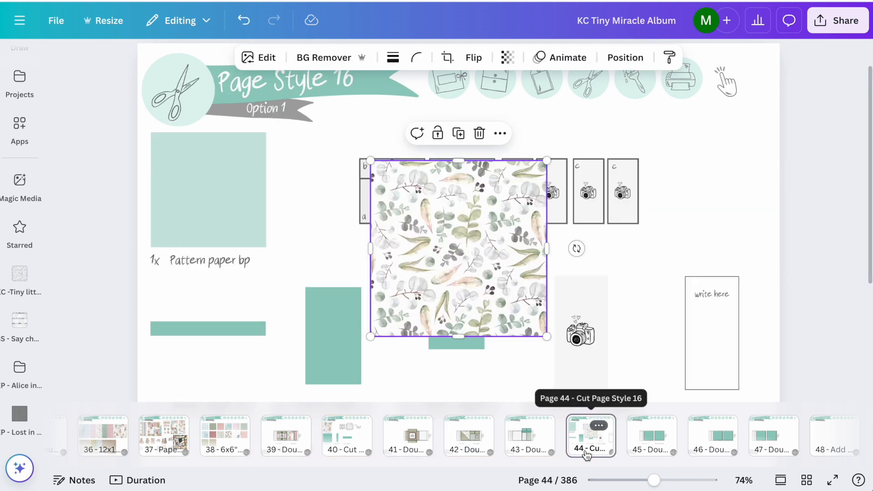
Step: Move the eucalyptus leaf paper over the square labelled 1x Pattern paper bp and resize it to cover that square
left_click_drag(446, 259, 244, 237)
left_click_drag(227, 243, 227, 239)
left_click_drag(327, 220, 266, 222)
left_click_drag(216, 312, 208, 248)
left_click(303, 244)
Step: Copy the resized leaf paper to page 42, Double page 10 closed, and position it on the closed double page
left_click(219, 204)
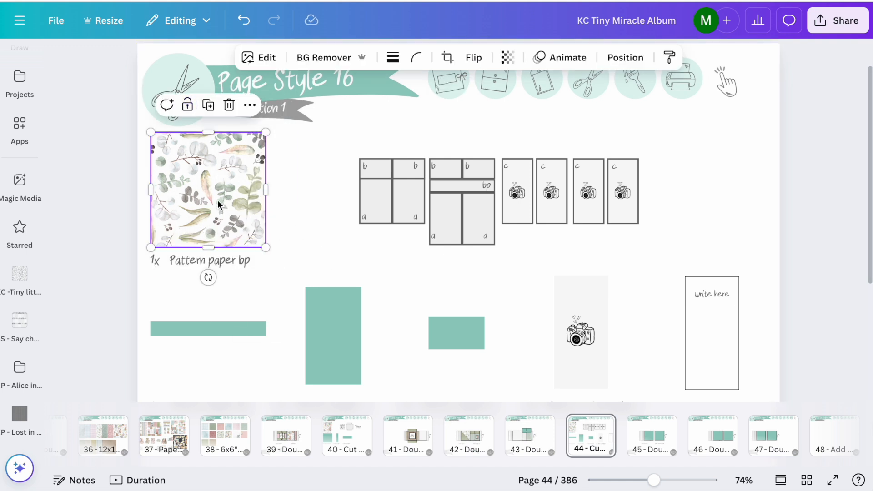
left_click(456, 437)
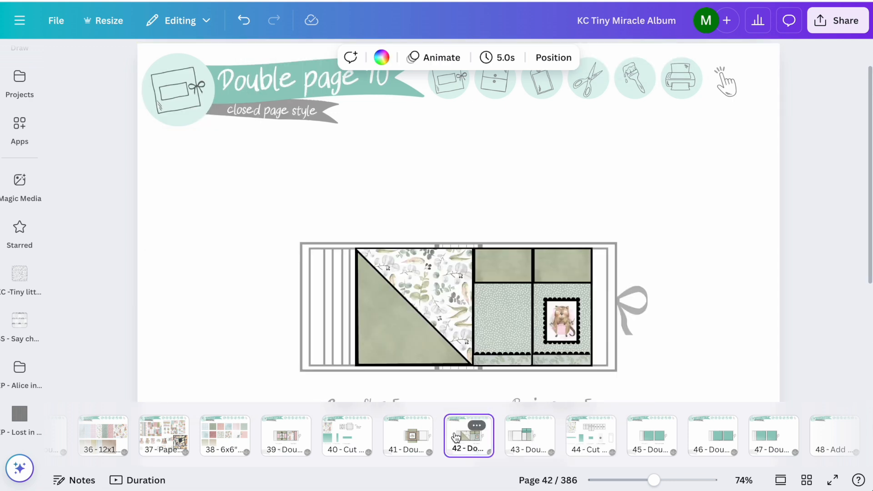
key("ctrl+v")
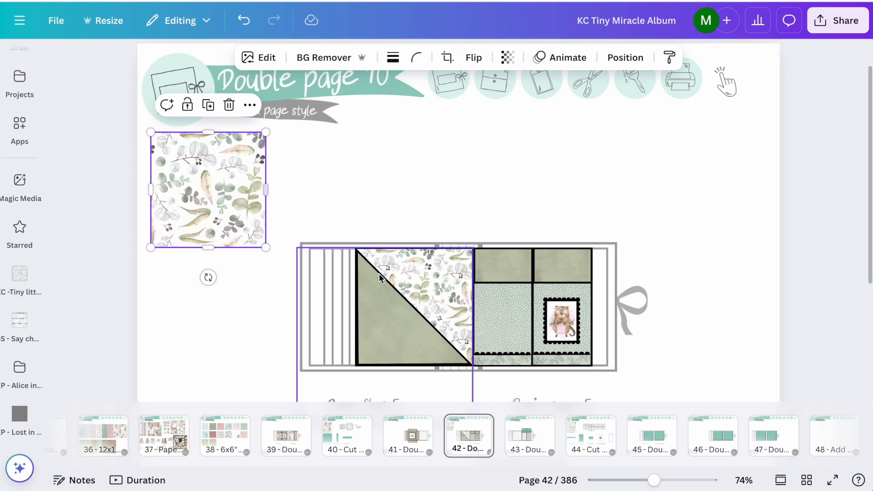
left_click(390, 192)
left_click_drag(373, 315, 341, 317)
left_click_drag(219, 202, 469, 262)
left_click_drag(347, 335, 370, 333)
left_click(641, 162)
Step: Go to page 45, Double page 11 closed, through the Album Planner
scroll(641, 161, "up", 5)
scroll(642, 166, "down", 3)
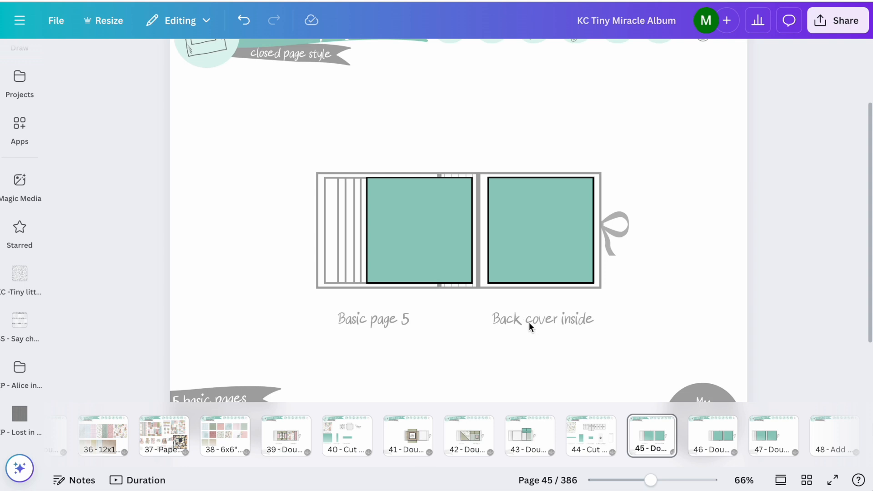
scroll(528, 322, "down", 3)
scroll(529, 322, "down", 1)
left_click(731, 318)
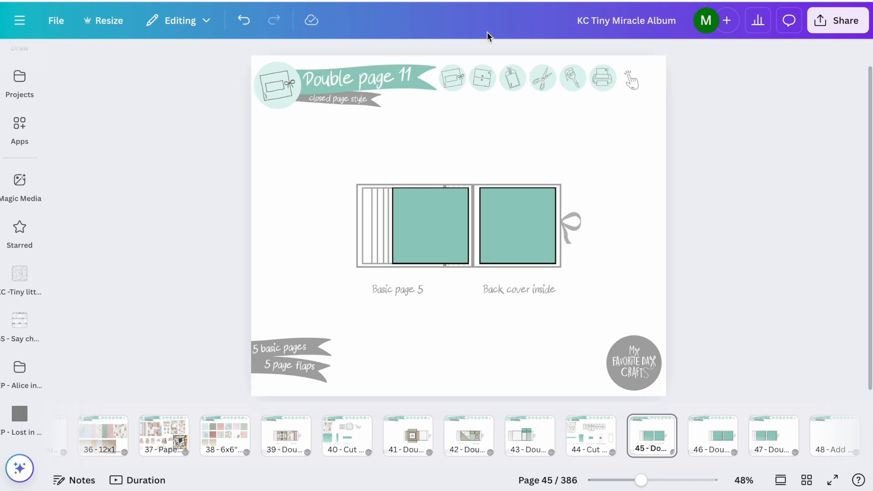
left_click(452, 75)
left_click(406, 130)
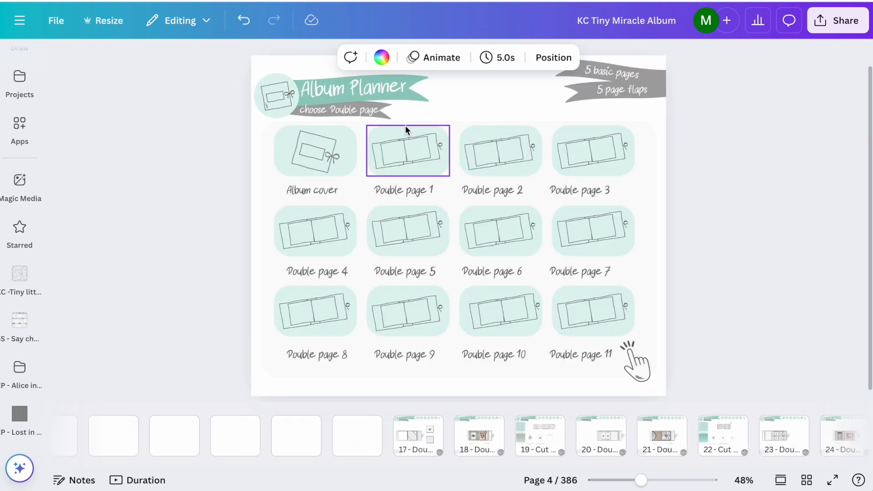
left_click(418, 160)
left_click(597, 328)
left_click(582, 260)
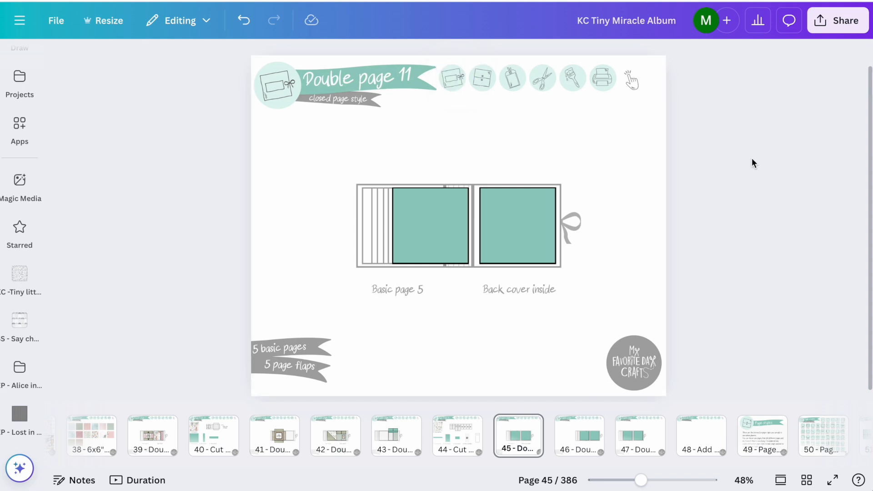
Step: Open Page Style 1 from the Page styles overview and copy its closed page style group
left_click(483, 79)
left_click(467, 120)
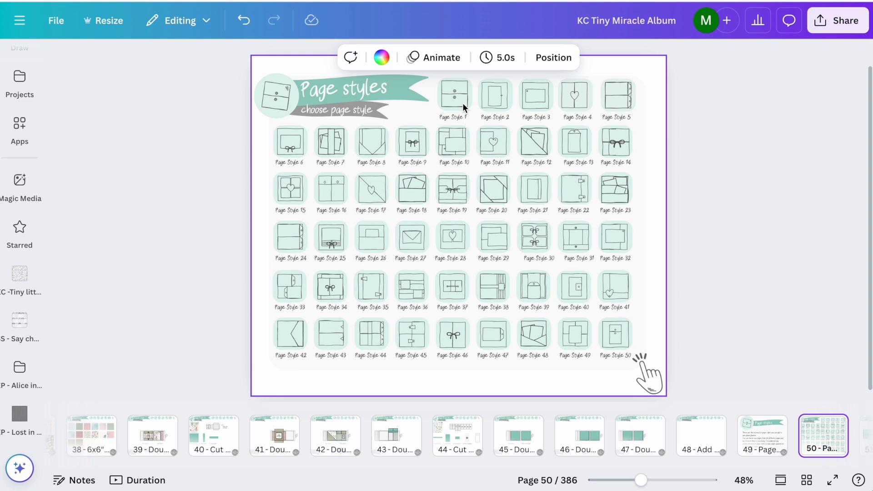
left_click(462, 103)
left_click(447, 142)
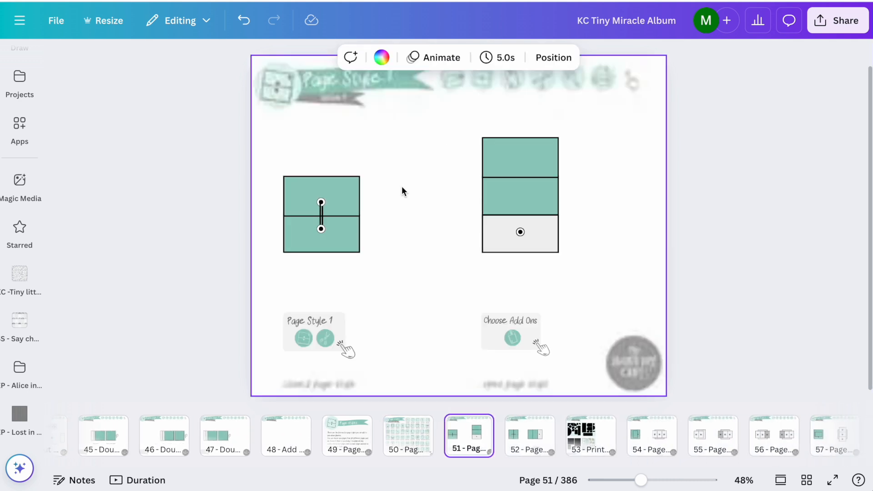
left_click(336, 226)
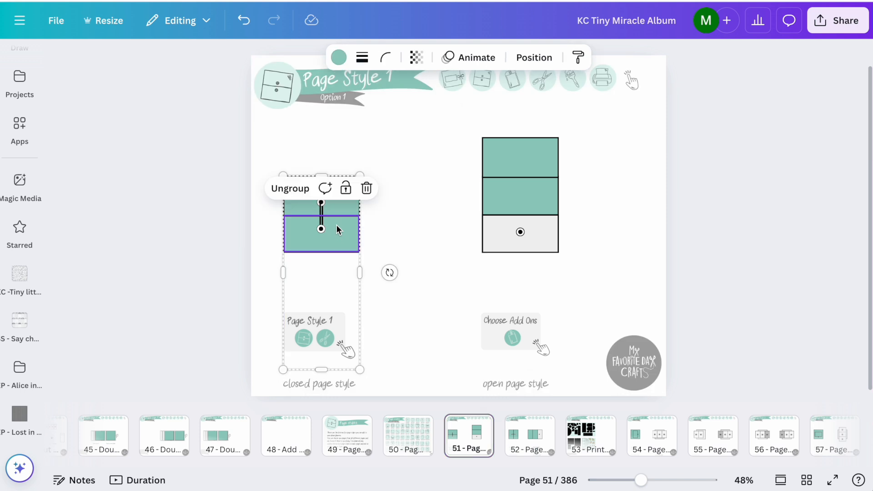
Step: Return to Double page 11 closed through the Album Planner and paste Page Style 1 exactly over the Back cover inside square
left_click(452, 80)
left_click(432, 119)
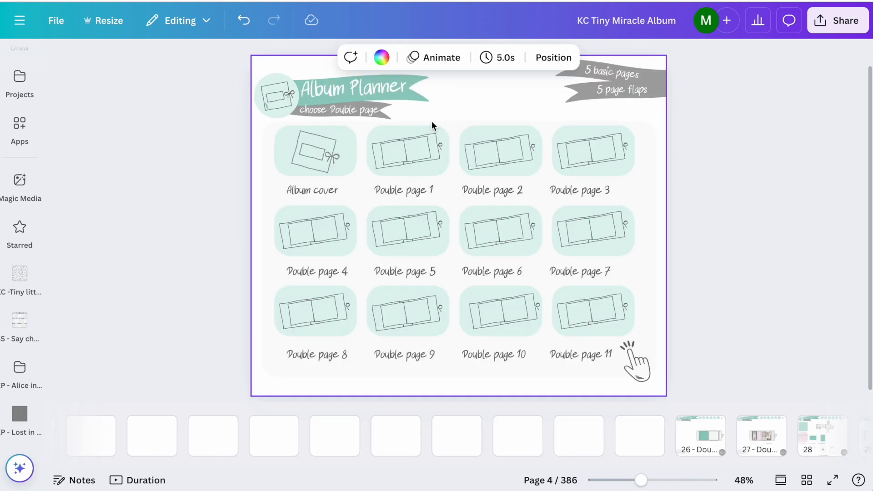
left_click(590, 306)
left_click(584, 264)
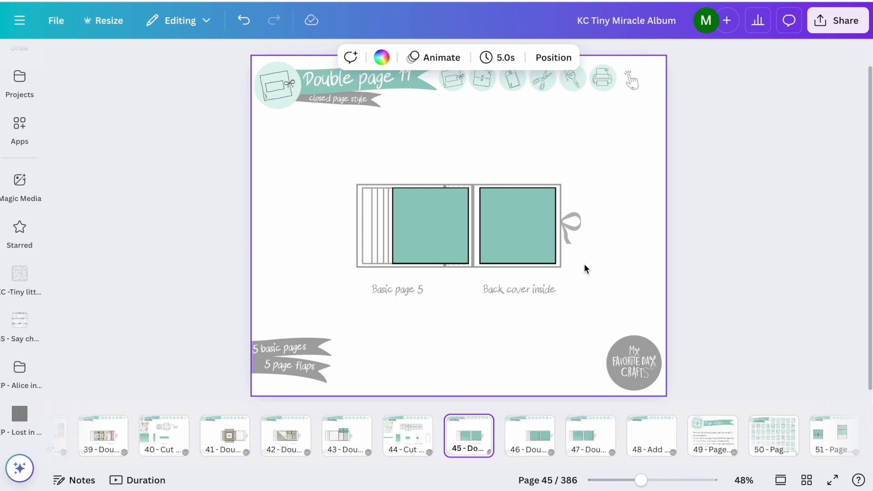
left_click(336, 202)
left_click_drag(337, 201, 535, 213)
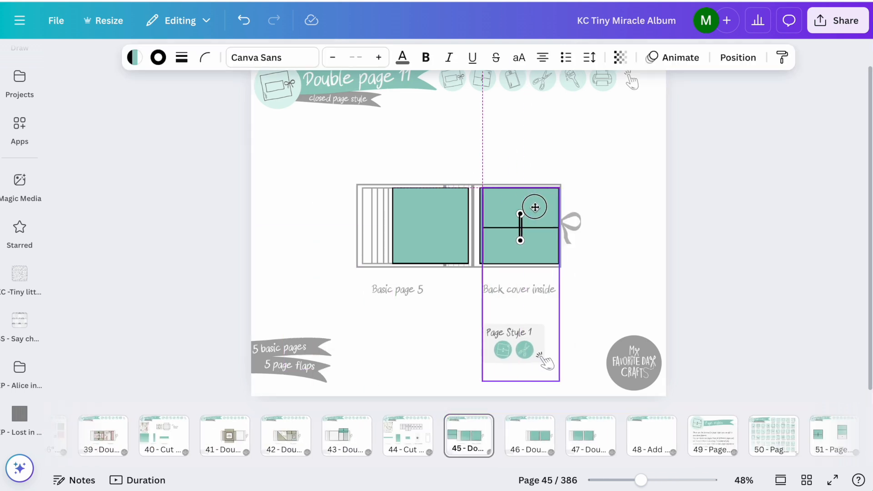
left_click(630, 209)
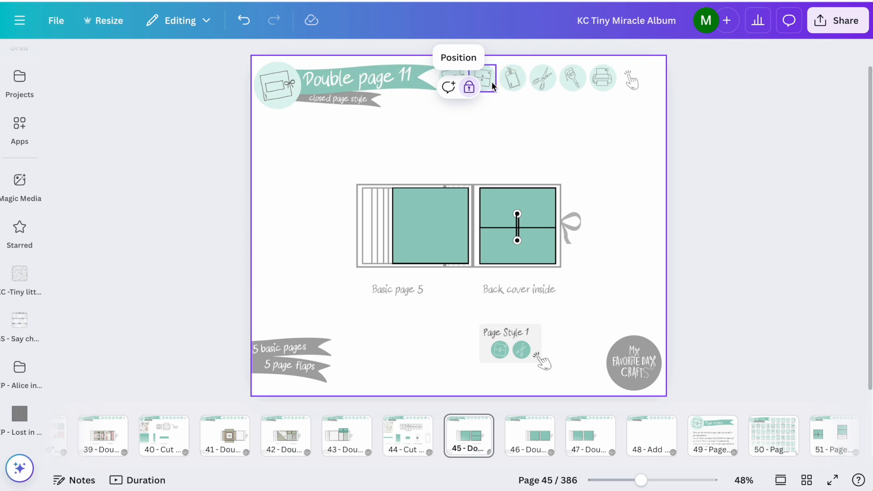
Step: Open Page Style 13 from the Page styles overview and copy its closed page style group
left_click(474, 119)
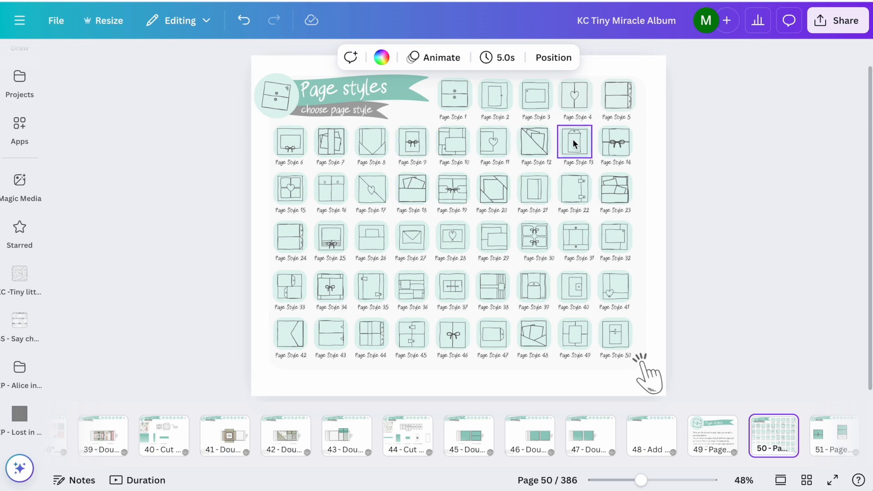
mouse_move(574, 141)
left_click(531, 104)
left_click(332, 211)
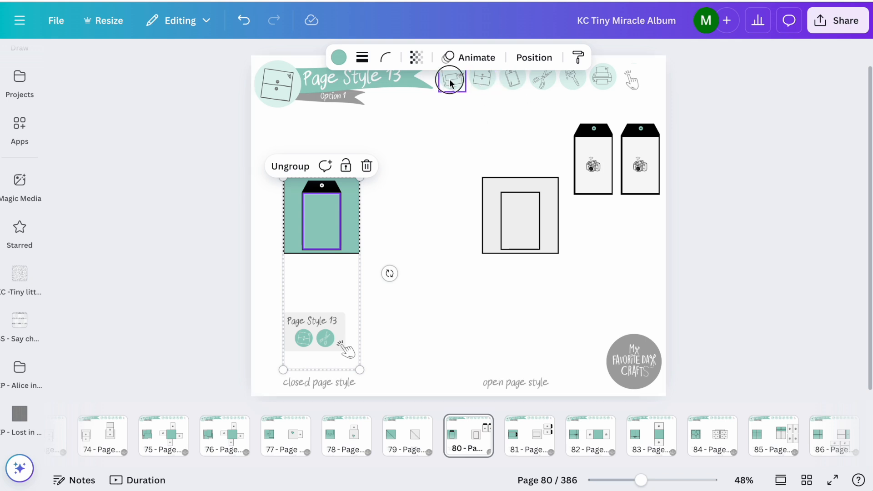
Step: Return to page 45, Double page 11 closed, through the Album Planner and paste the Page Style 13 group
left_click(462, 87)
left_click(430, 118)
left_click(604, 322)
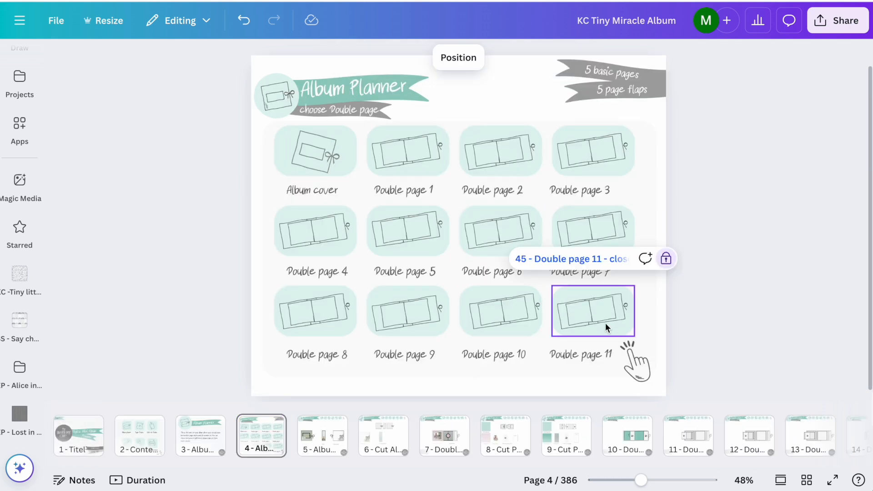
left_click(600, 260)
key("ctrl+v")
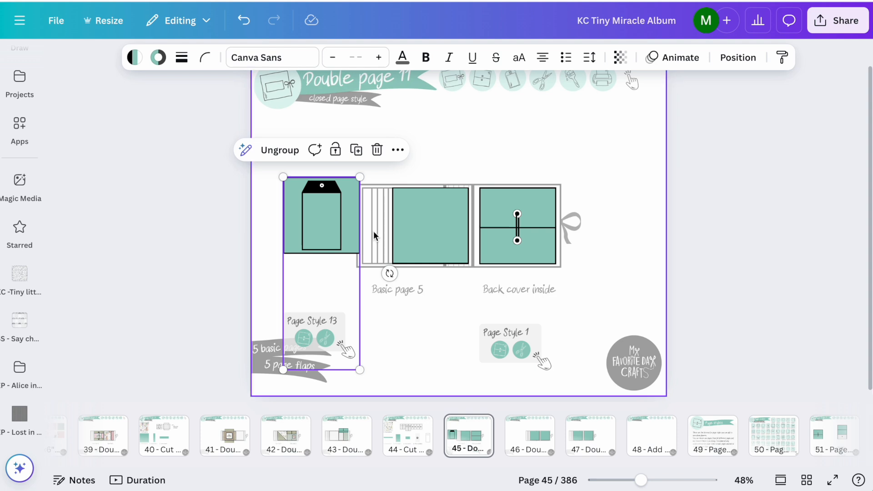
Step: Align the Page Style 13 group exactly over the Basic page 5 square
left_click_drag(341, 224, 451, 230)
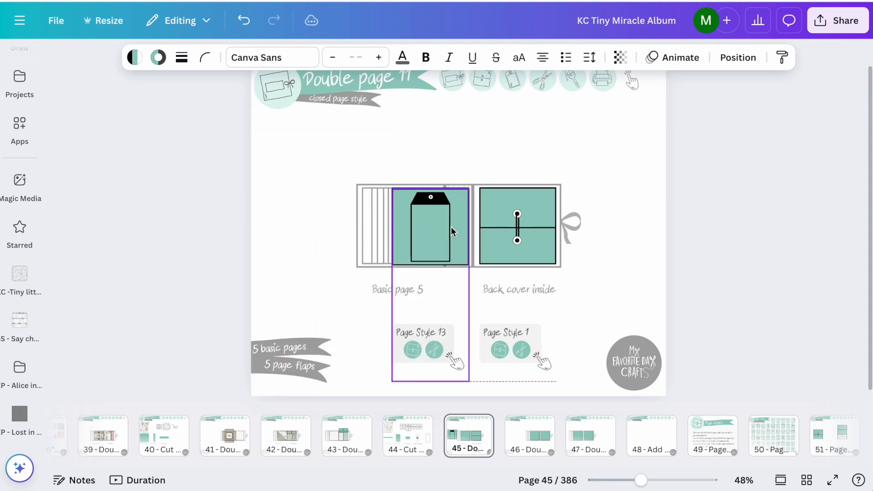
left_click(632, 166)
scroll(632, 166, "up", 3)
left_click_drag(445, 228, 445, 225)
left_click(691, 149)
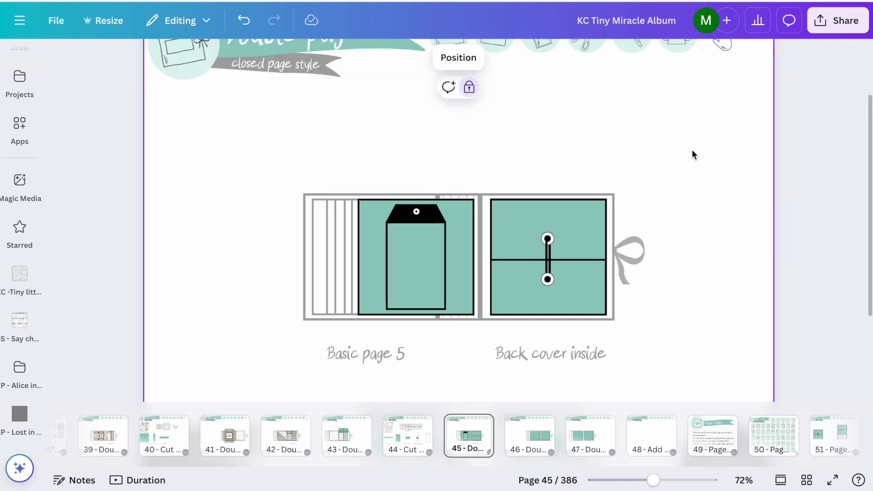
Step: Open the photo folder KC-Tiny little miracle Karten for decorating Double page 11
scroll(692, 149, "up", 2)
left_click(405, 198)
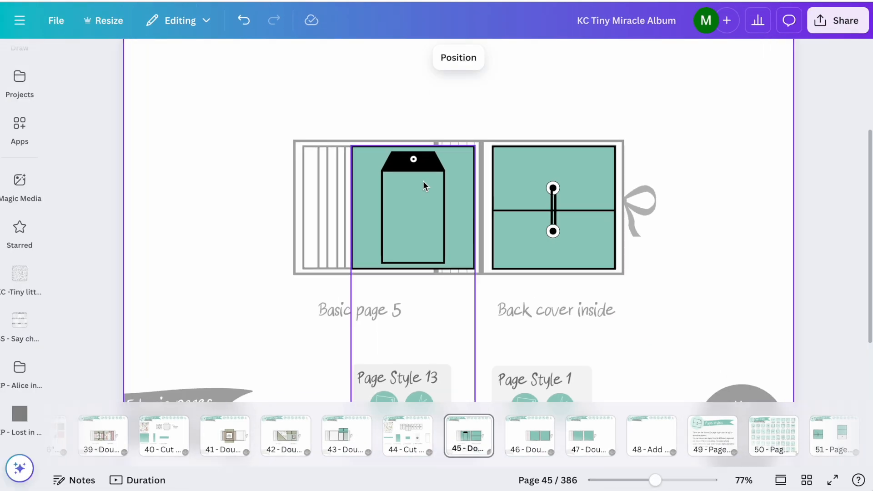
scroll(422, 181, "up", 2)
left_click(26, 273)
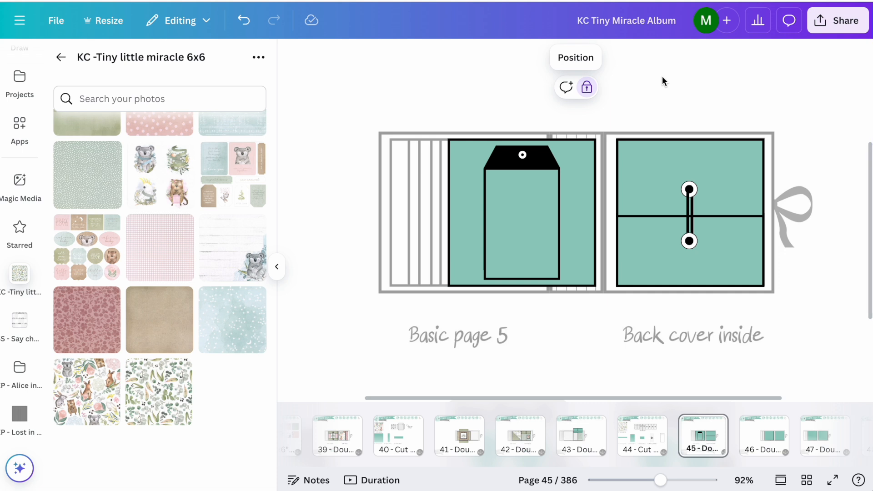
scroll(94, 174, "up", 5)
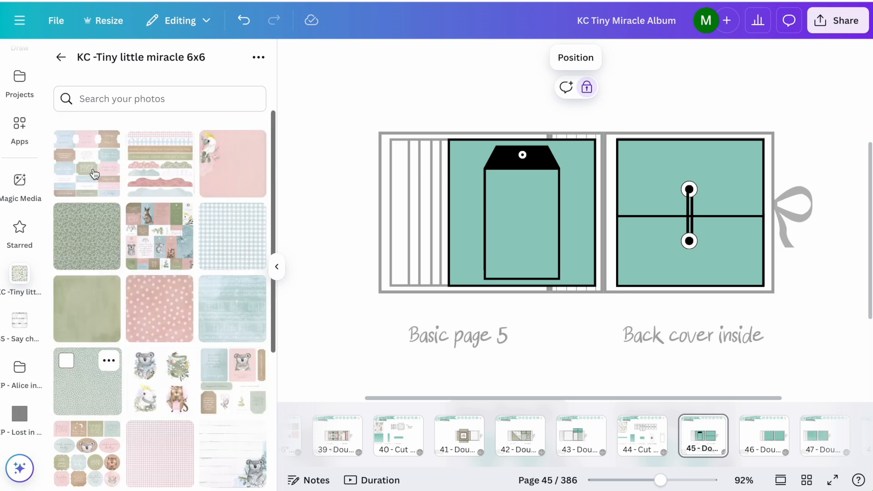
left_click(61, 57)
left_click(141, 150)
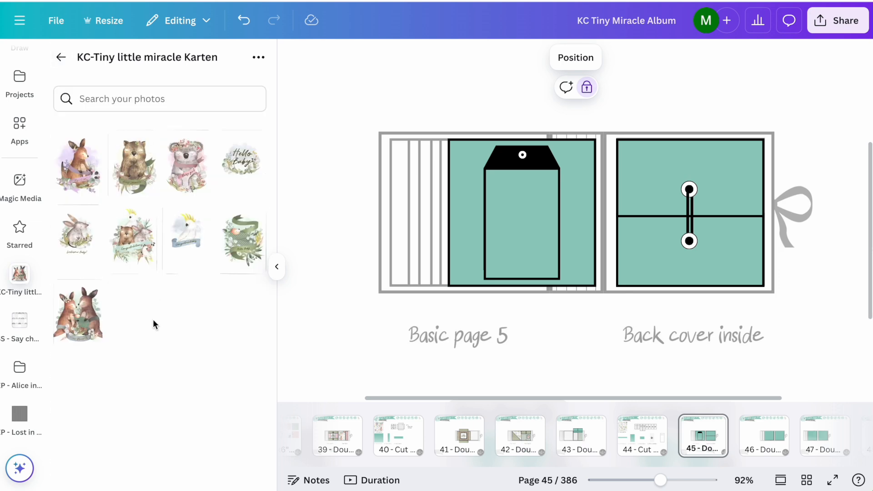
Step: Place the Baby Shower card with the brown bear-like animal in the Page Style 13 tag and enlarge it within the frame
left_click_drag(134, 164, 525, 228)
double_click(525, 228)
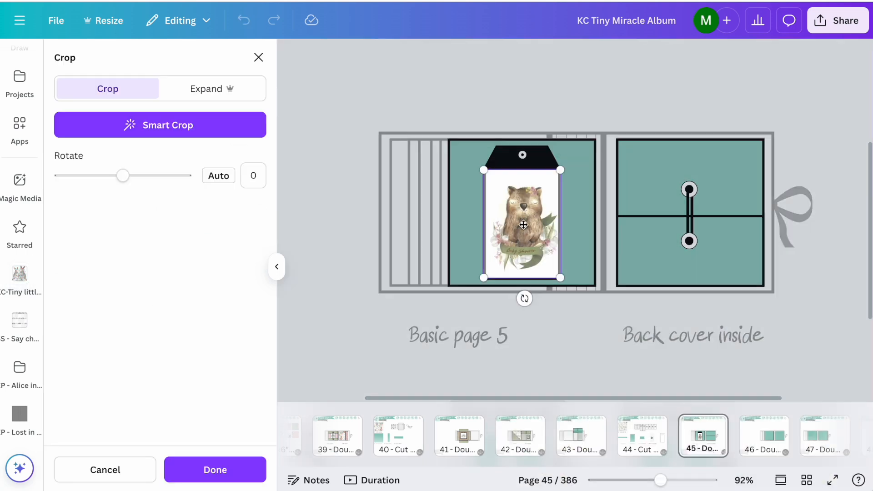
left_click_drag(479, 164, 484, 172)
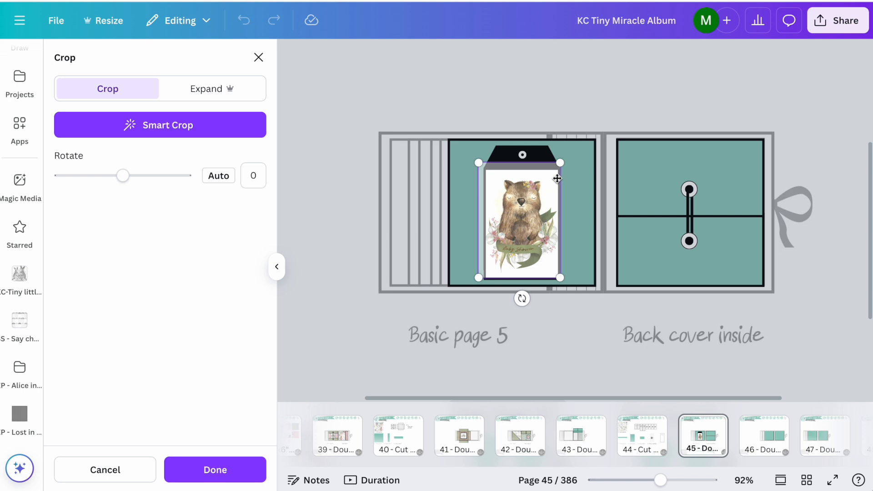
left_click_drag(562, 166, 573, 166)
left_click_drag(546, 204, 544, 213)
left_click(653, 104)
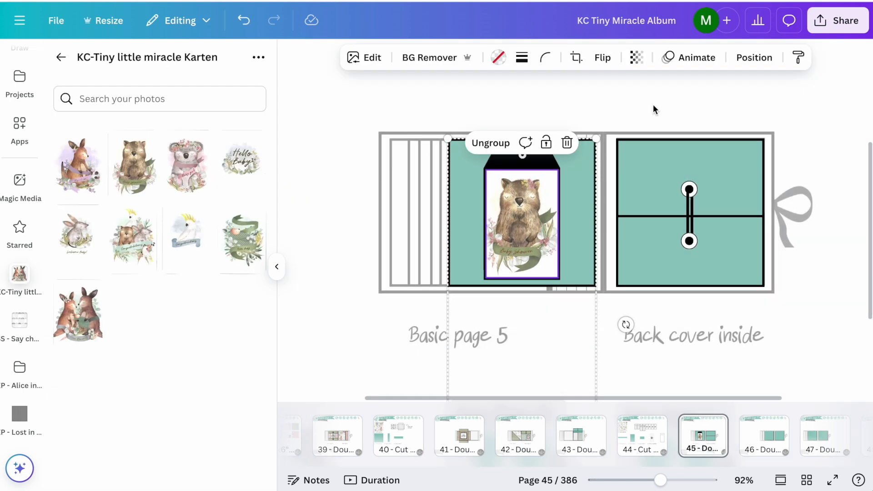
left_click(653, 104)
Step: Fill the background behind the Page Style 13 tag with the plain sage green paper from the KC - Tiny little miracle folder
left_click(60, 57)
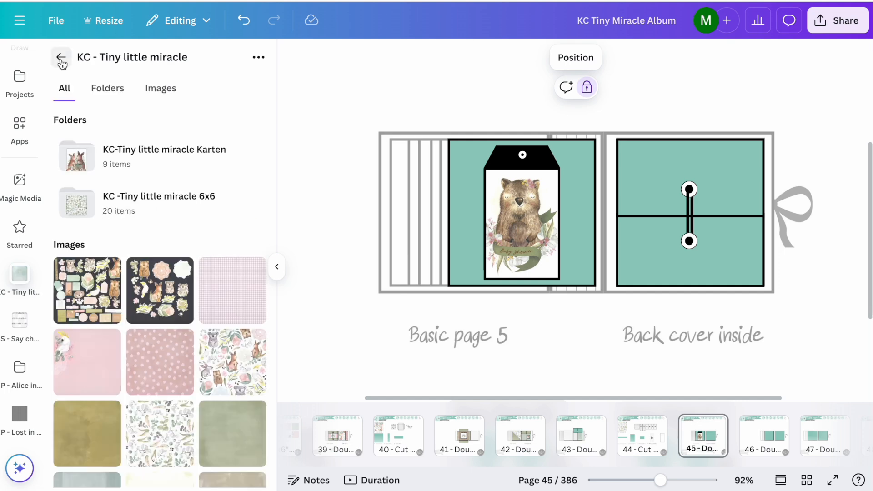
scroll(122, 249, "down", 5)
left_click_drag(229, 295, 460, 232)
left_click_drag(233, 231, 463, 242)
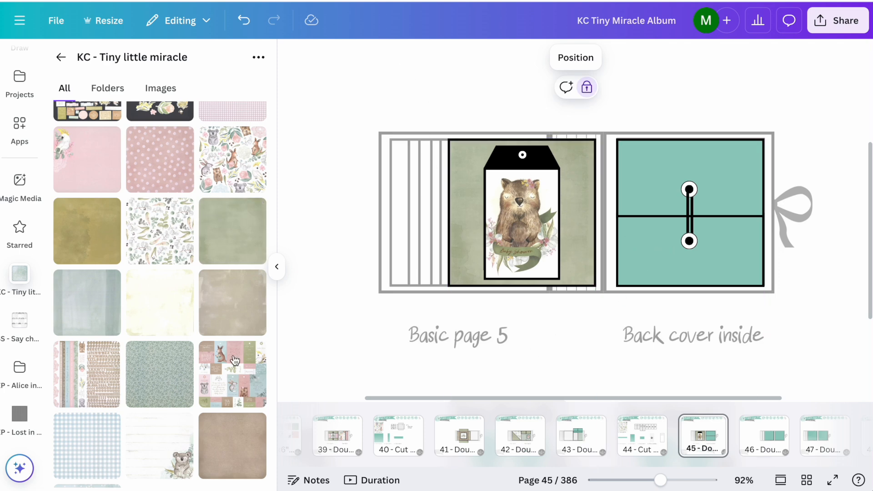
Step: Replace the tag's picture with the Congratulations animal card from the Karten folder and enlarge it to fill the frame
scroll(208, 336, "up", 5)
left_click(93, 155)
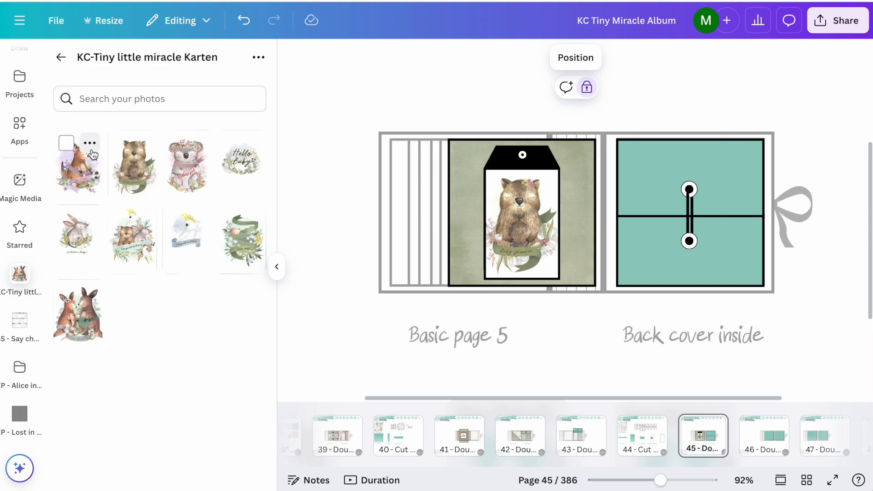
left_click_drag(121, 229, 510, 235)
double_click(510, 235)
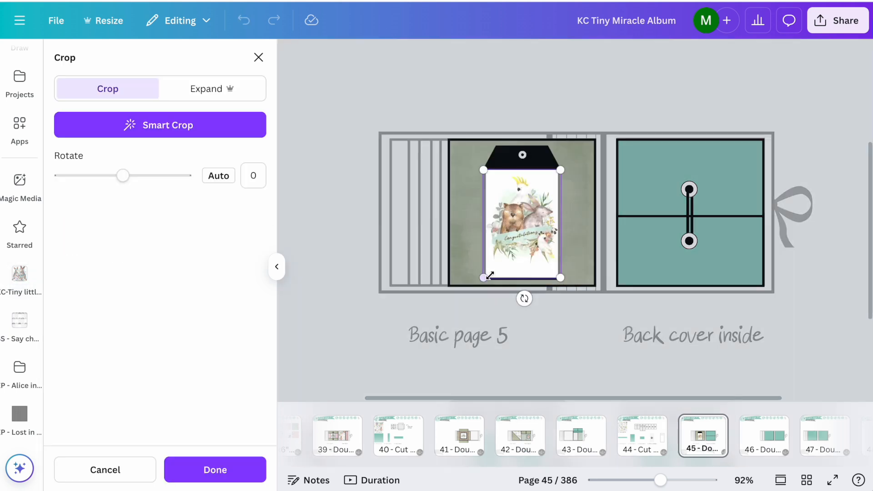
left_click_drag(560, 170, 565, 172)
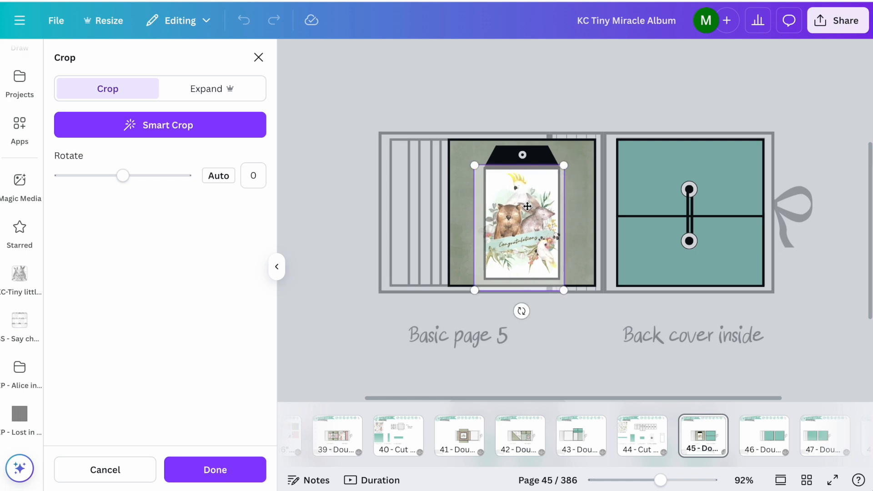
left_click_drag(520, 206, 527, 207)
left_click(655, 115)
left_click(656, 115)
Step: Fill the lower half of Page Style 1 with the white wood koala paper from the KC - Tiny little miracle folder and enlarge it
scroll(656, 114, "up", 3)
scroll(656, 115, "down", 1)
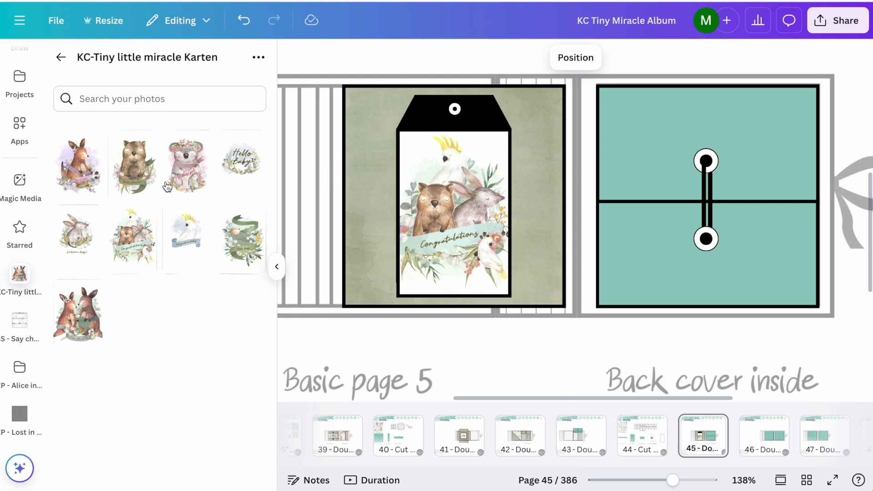
left_click(61, 57)
scroll(132, 318, "down", 5)
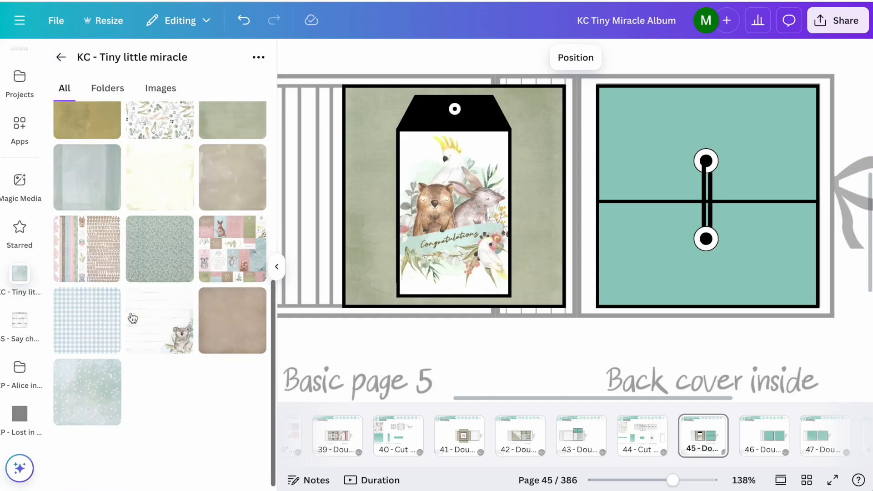
left_click_drag(132, 318, 686, 183)
double_click(686, 280)
left_click_drag(598, 87, 519, 83)
left_click_drag(776, 209, 776, 233)
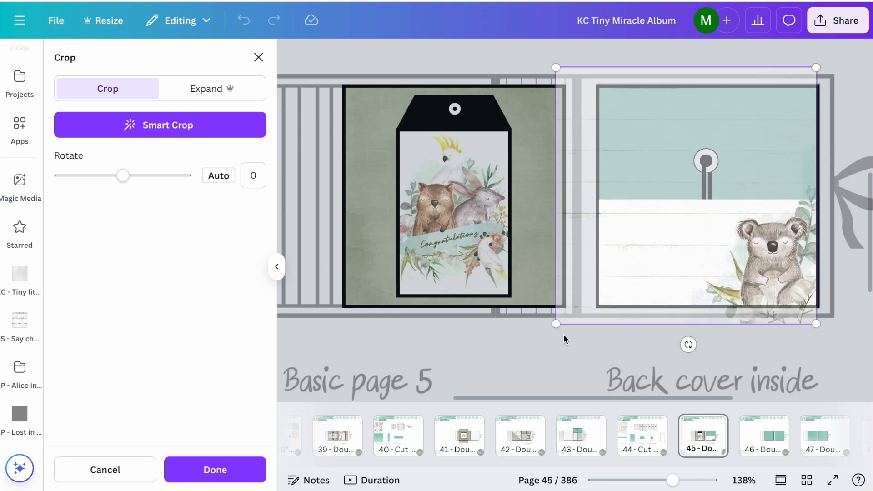
left_click(558, 348)
left_click(558, 348)
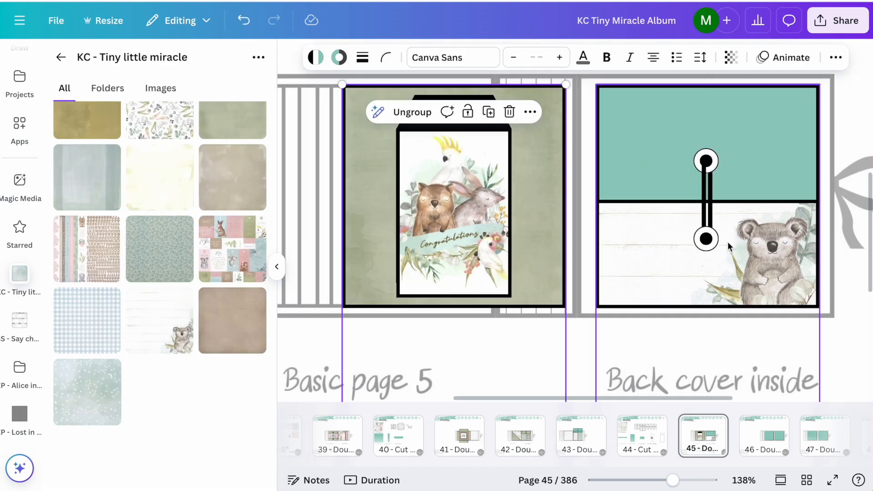
Step: Shift the koala picture upward inside the lower half of Page Style 1 to show more of the koala's body
left_click(723, 269)
double_click(722, 267)
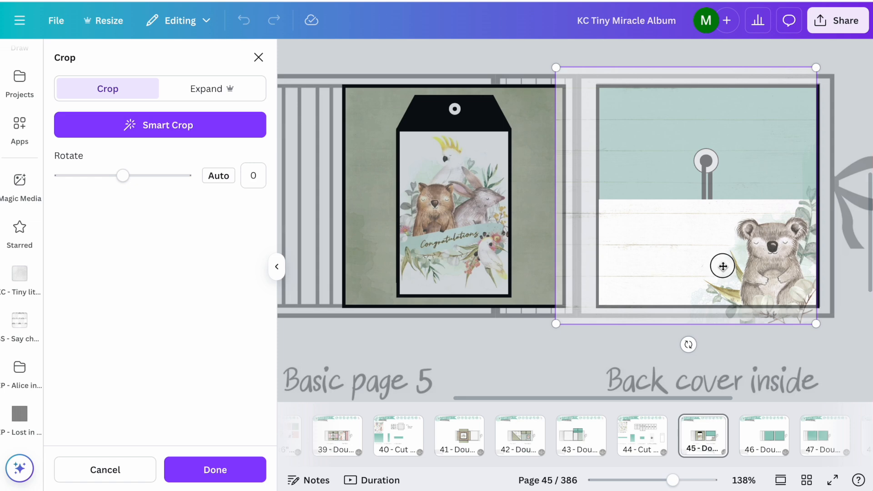
left_click_drag(722, 267, 720, 256)
left_click(658, 342)
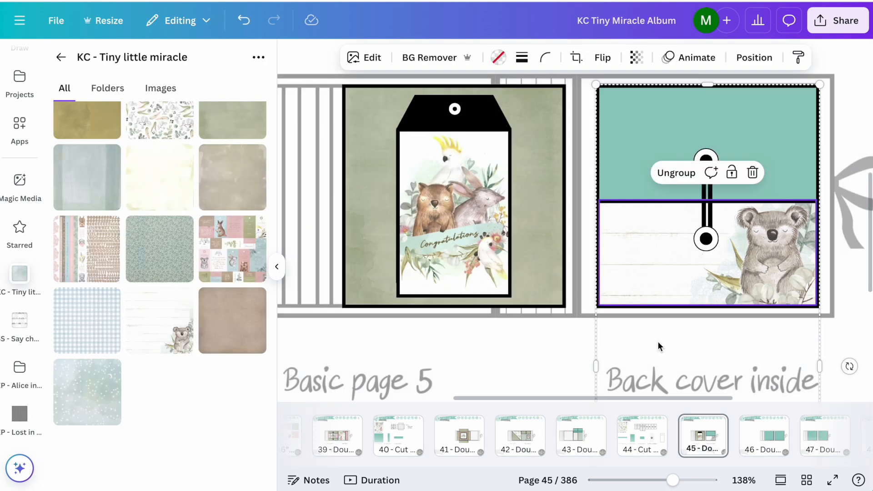
Step: Fill the upper half of Page Style 1 with the same koala paper, enlarged and shifted so only the white wood planks show
left_click_drag(165, 336, 768, 110)
double_click(768, 109)
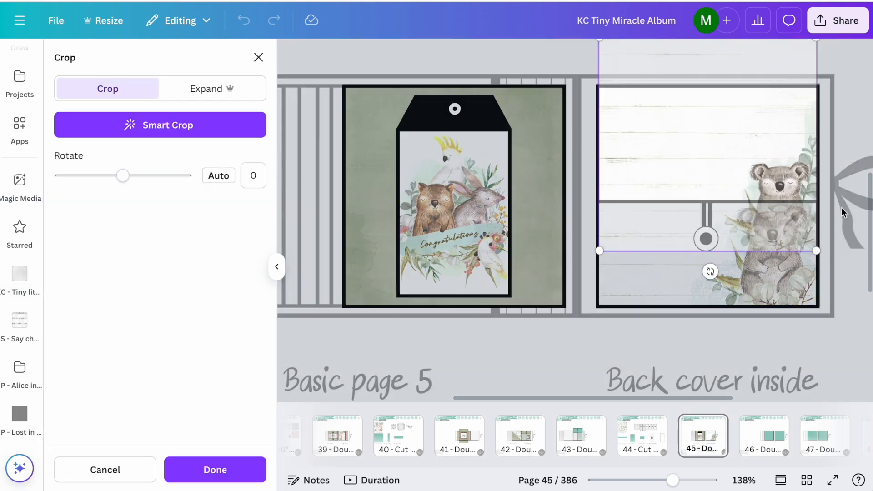
left_click_drag(816, 250, 849, 283)
left_click_drag(755, 162, 754, 298)
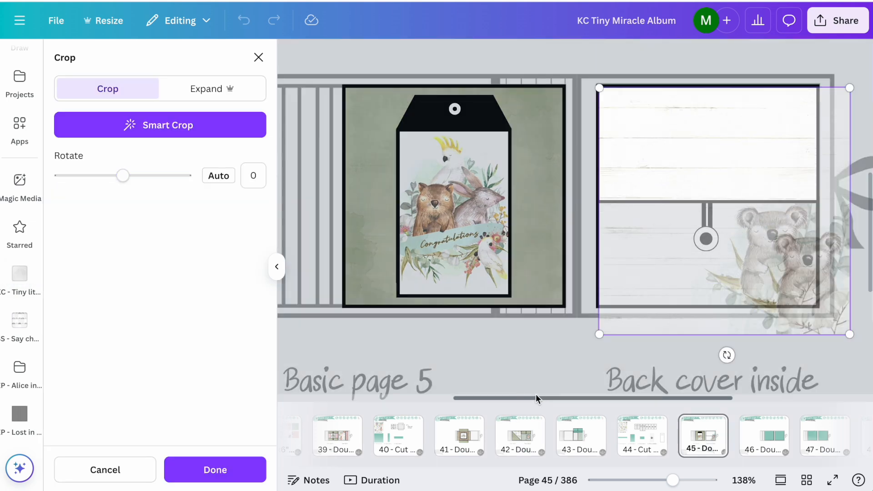
left_click(533, 364)
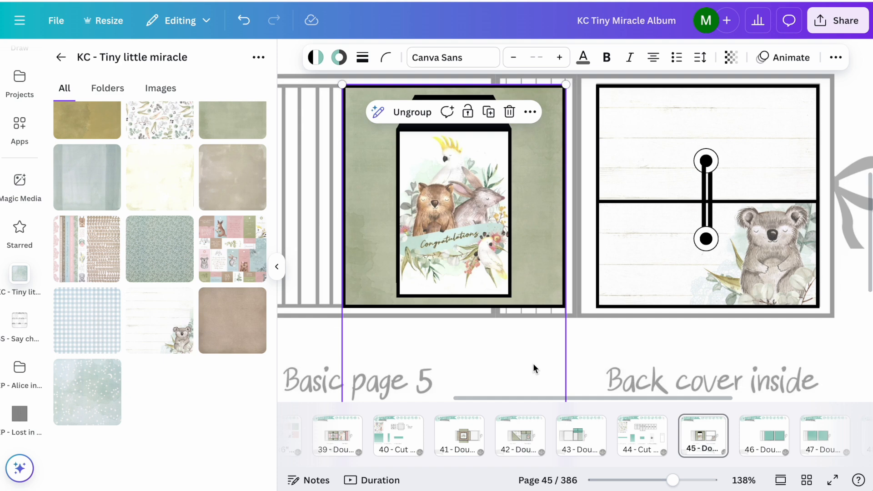
left_click(850, 76)
Step: Move the 12x12 Paper, Paper and Cards and 6x6" pages directly in front of the Double page 11 closed page
left_click(277, 266)
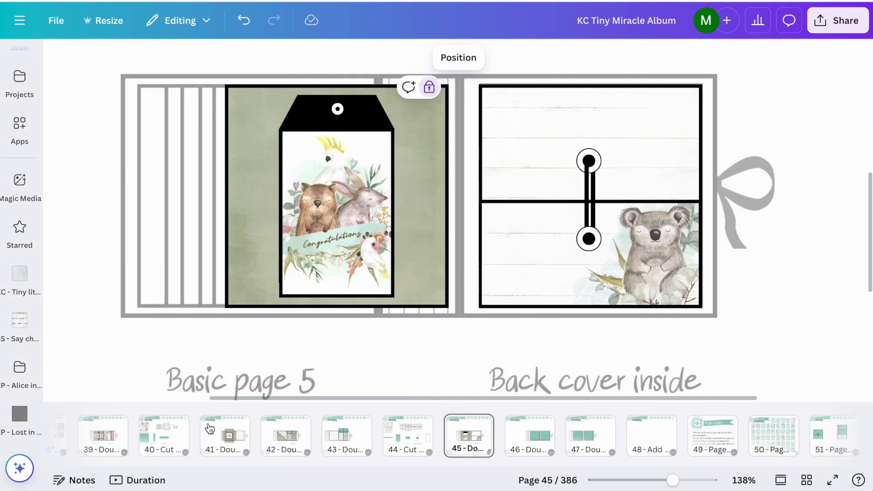
scroll(120, 436, "left", 4)
left_click(248, 436)
left_click(128, 437, "shift")
left_click_drag(128, 438, 648, 443)
Step: Look through the 12x12 Paper page and the Paper and Cards page for the available papers, cards and stickers
left_click(492, 435)
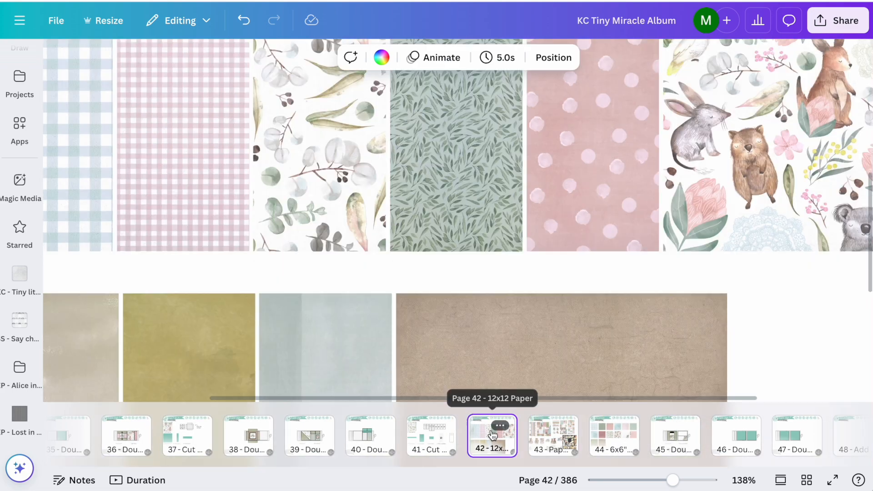
scroll(444, 279, "down", 10)
left_click(539, 450)
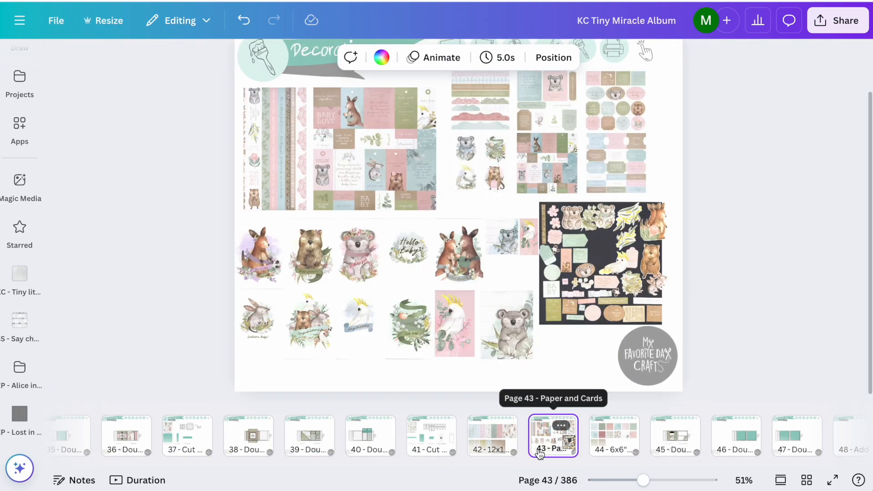
scroll(526, 174, "up", 6)
scroll(524, 177, "up", 2)
scroll(525, 177, "right", 1)
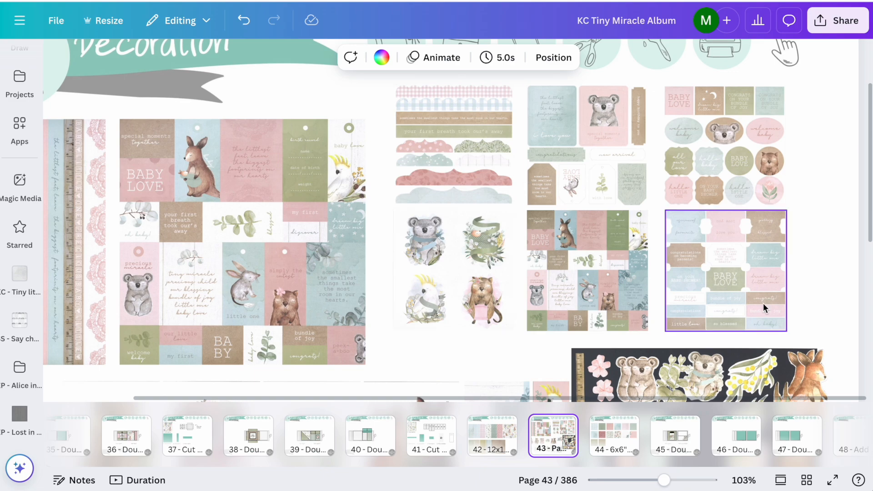
scroll(752, 313, "up", 5)
scroll(751, 315, "right", 3)
scroll(749, 316, "down", 6)
scroll(748, 316, "down", 5)
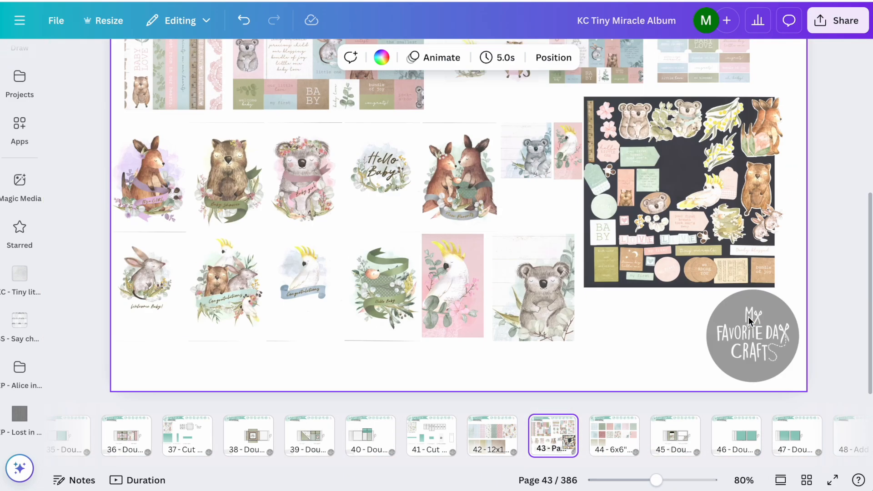
scroll(728, 246, "up", 2)
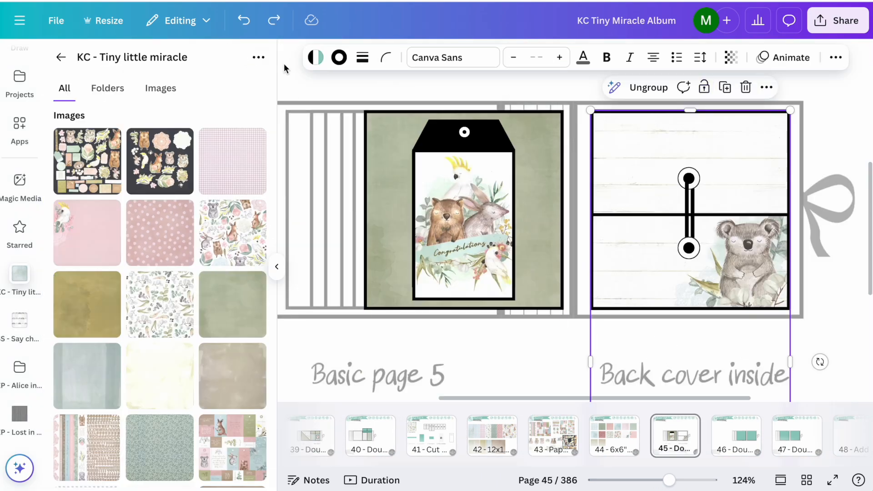
Step: Copy the Page Style 1 Option 1 cut page from page 210 and insert it right after the Double page 11 closed page
left_click(277, 267)
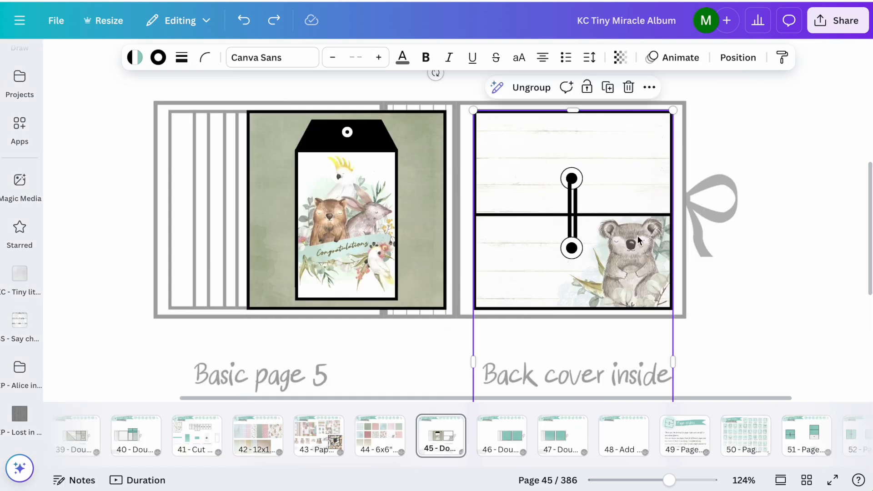
left_click(813, 142)
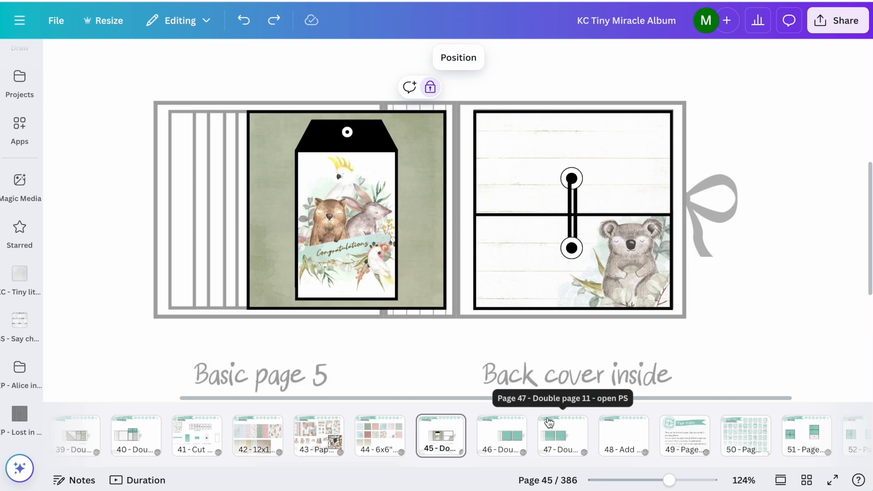
scroll(537, 277, "down", 6)
left_click(573, 271)
left_click(574, 271)
left_click(574, 271)
left_click(570, 225)
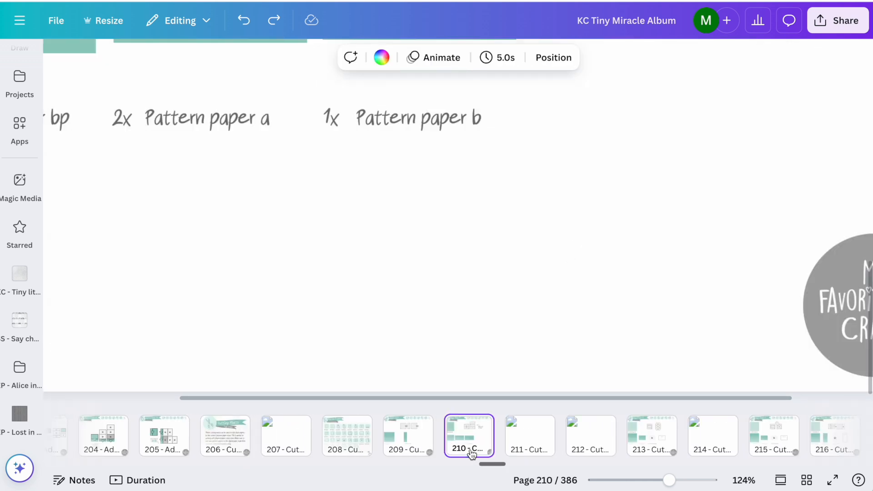
left_click(468, 449)
left_click(402, 140)
left_click(364, 212)
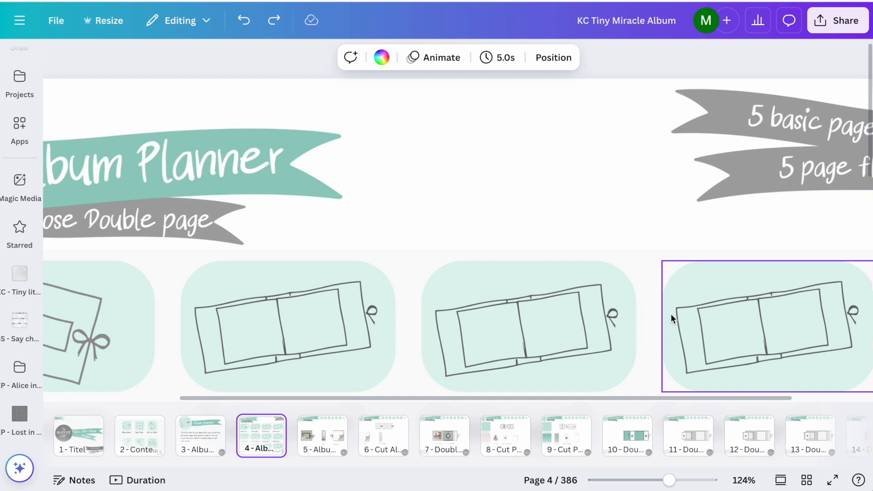
left_click(590, 312)
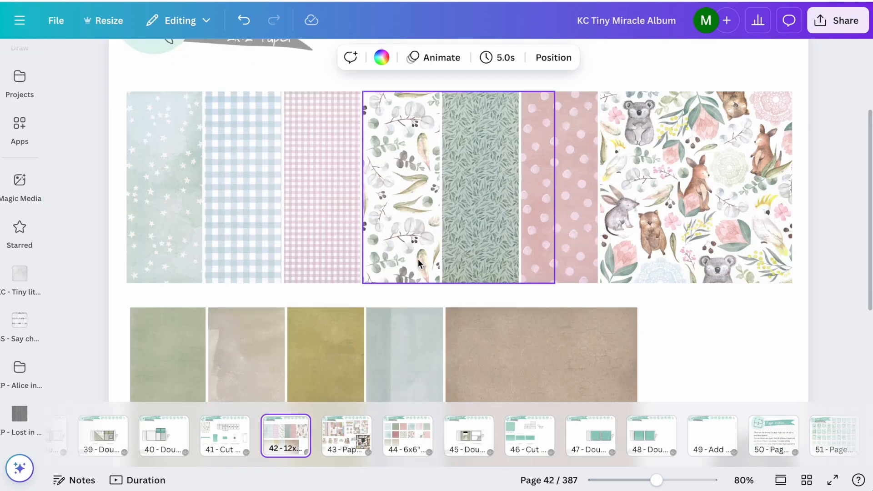
Step: Copy the large koala picture from the Paper and Cards page onto the new Page Style 1 cut page
left_click(354, 425)
left_click(287, 426)
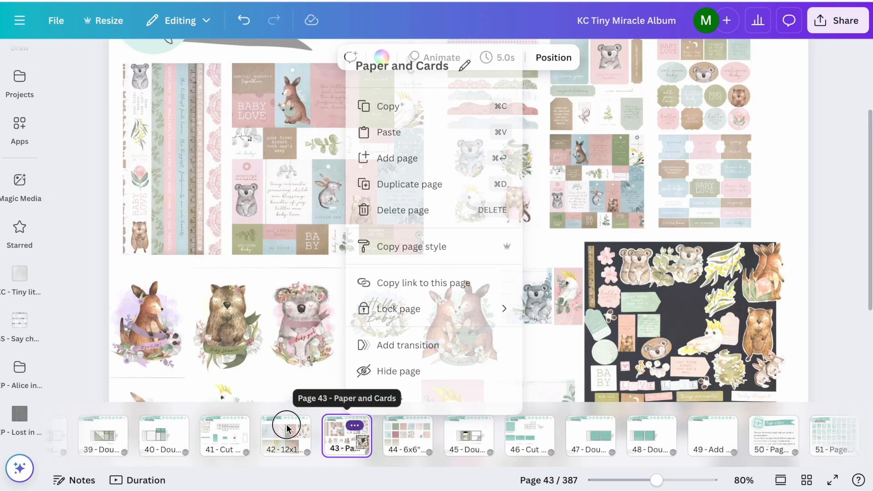
left_click(283, 432)
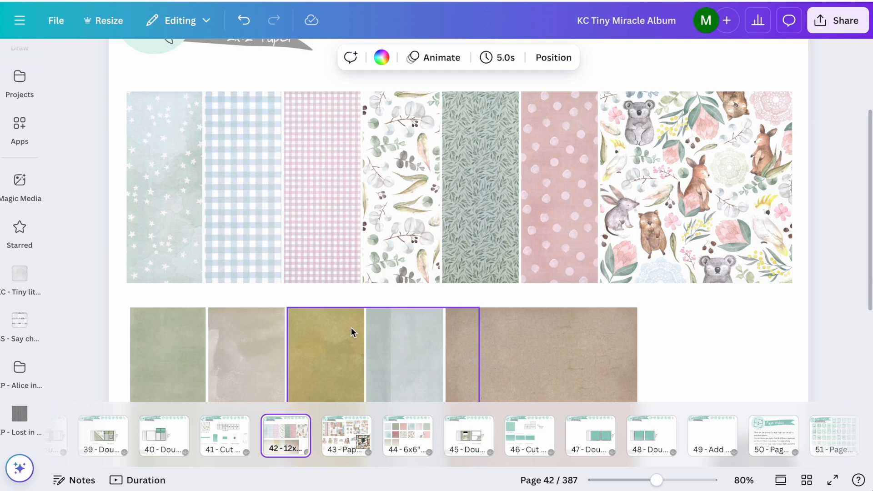
scroll(351, 327, "down", 2)
left_click(348, 443)
scroll(419, 297, "down", 3)
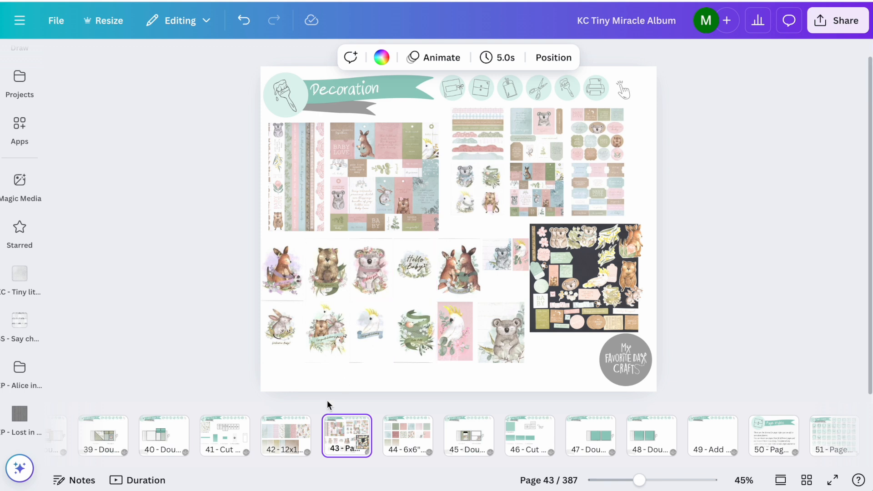
left_click(506, 332)
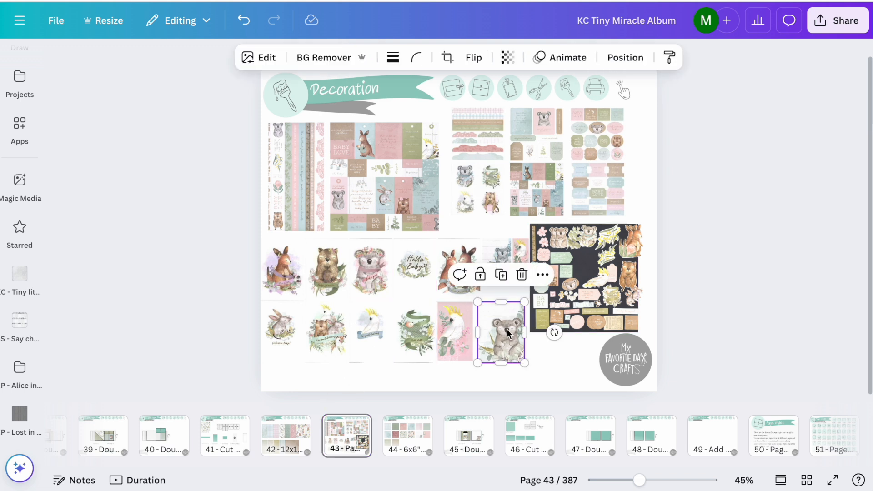
left_click(530, 444)
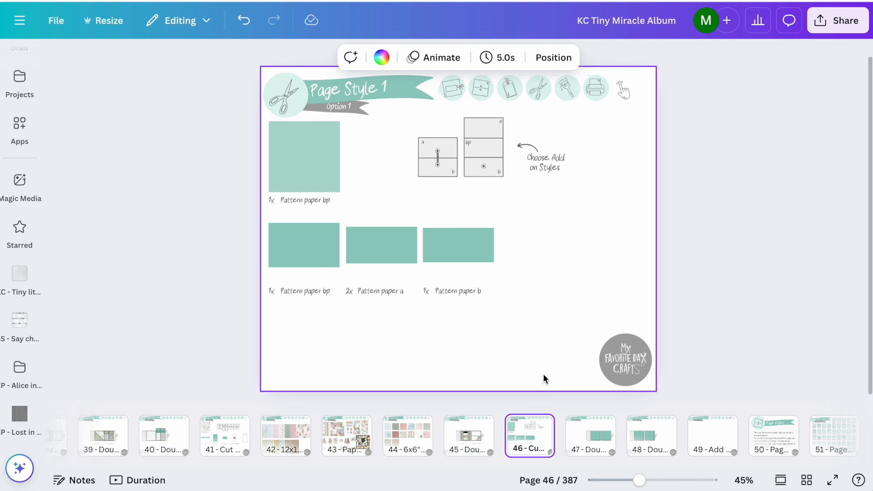
key("ctrl+v")
Step: Crop the pasted koala picture to a landscape piece and fit it over the Pattern paper b rectangle
double_click(513, 309)
left_click_drag(507, 298, 359, 221)
left_click(658, 248)
mouse_move(474, 273)
left_mouse_down()
mouse_move(332, 271)
mouse_move(331, 310)
mouse_move(357, 315)
mouse_move(388, 259)
mouse_move(436, 356)
mouse_move(452, 253)
mouse_move(462, 260)
left_mouse_up()
left_click_drag(531, 282, 489, 280)
left_click_drag(460, 336, 455, 264)
scroll(455, 264, "up", 8)
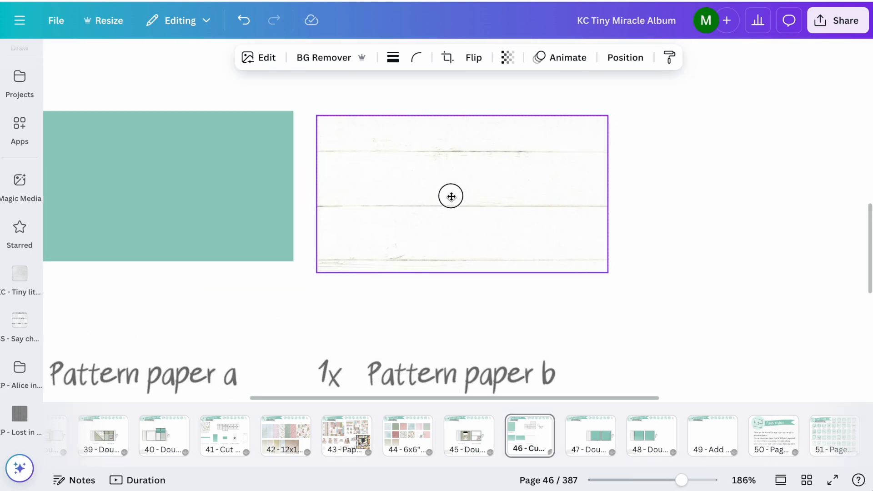
left_click_drag(460, 272, 463, 255)
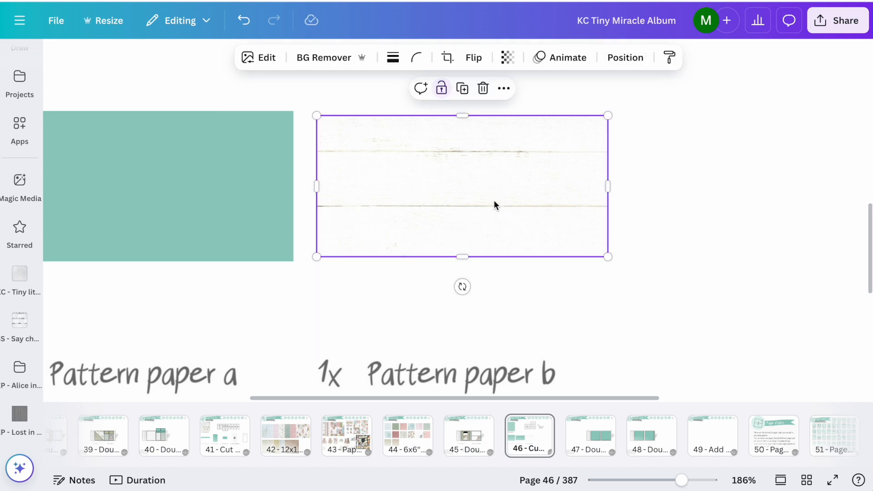
Step: Shift the picture inside the Pattern paper b crop so the koala sits at the right end of the piece
double_click(494, 200)
left_click_drag(604, 294, 443, 1)
left_click_drag(215, 0, 217, 1)
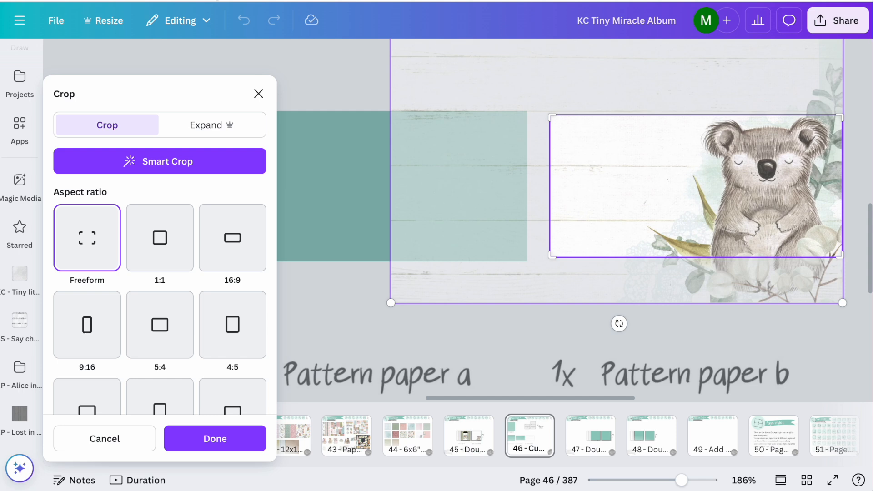
key("Return")
left_click(806, 208)
scroll(806, 209, "down", 5)
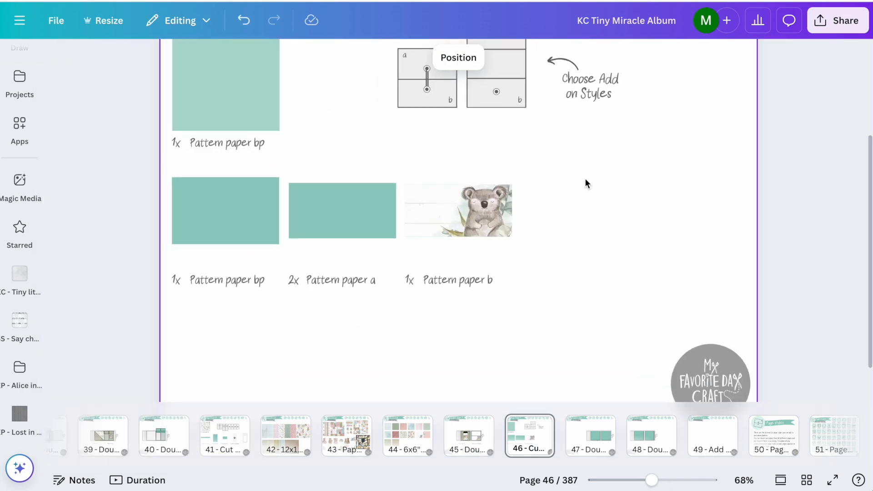
Step: Copy the cropped koala piece into the lower half of Page Style 1 on the Double page 11 closed page
left_click(490, 218)
key("super+c")
left_click(467, 434)
key("super+v")
left_click_drag(472, 201, 572, 208)
left_click(728, 232)
Step: Fine-tune the koala picture's position inside the lower half of Page Style 1 on Double page 11 closed
double_click(571, 211)
left_click_drag(700, 214, 700, 219)
left_click(814, 255)
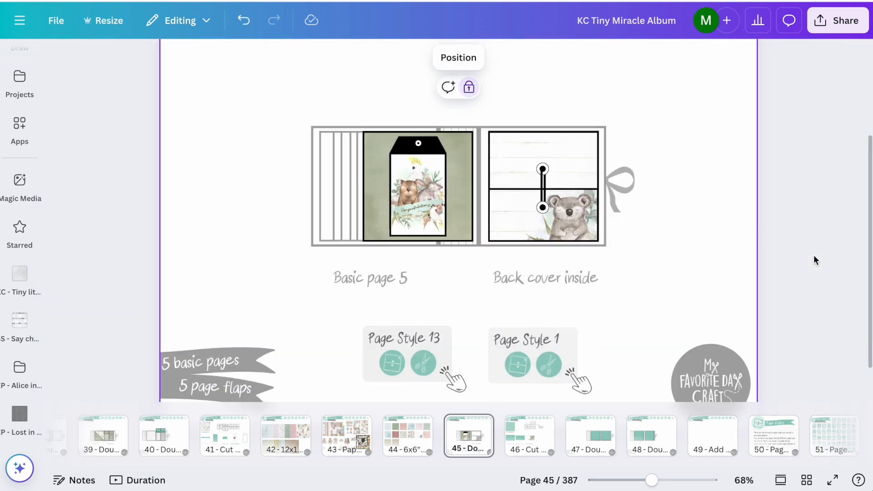
scroll(595, 180, "up", 5)
double_click(596, 181)
left_click_drag(629, 209, 633, 207)
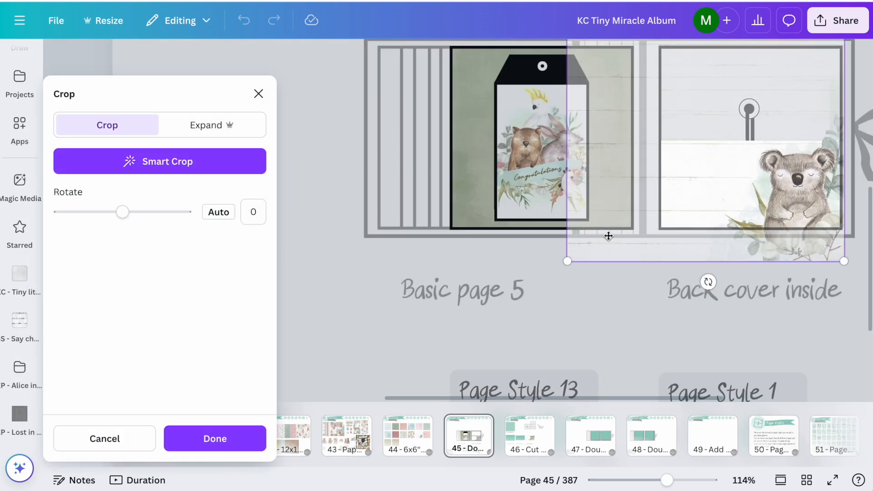
left_click(710, 246)
Step: Copy the cropped koala piece from the cut page into the upper half of Page Style 1 on Double page 11 closed
scroll(709, 246, "up", 1)
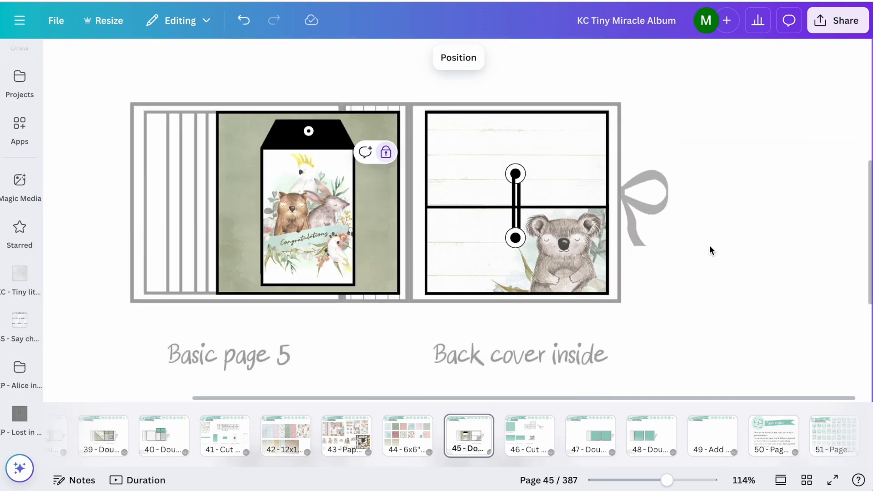
double_click(586, 151)
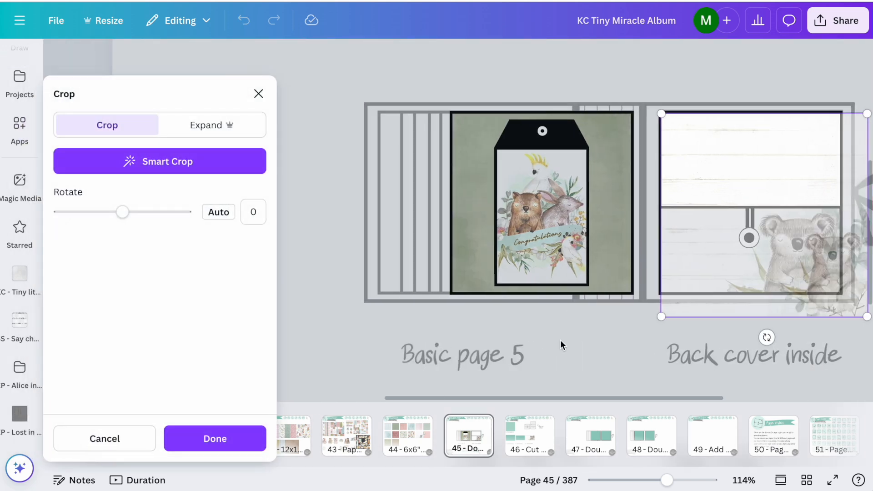
left_click(561, 340)
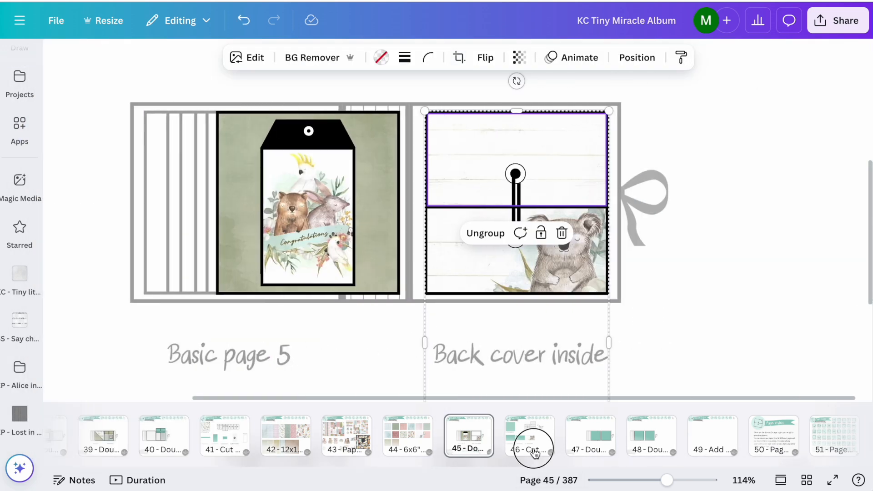
left_click(534, 449)
left_click(392, 250)
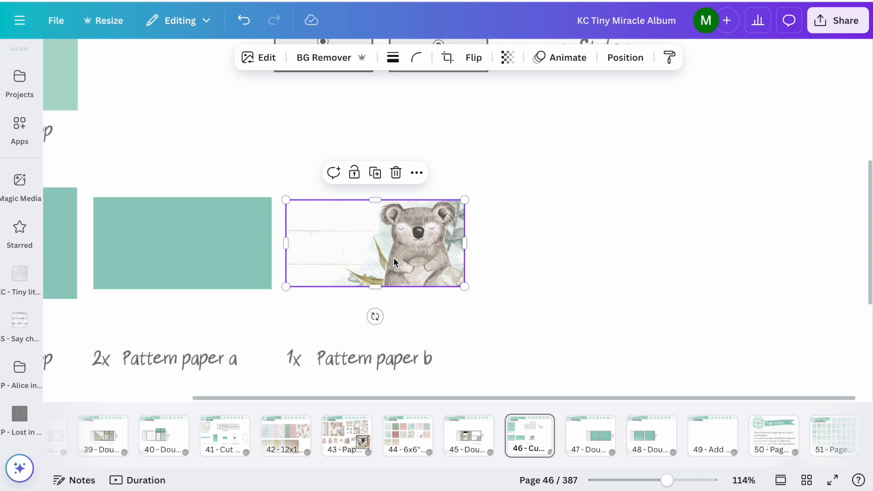
left_click(463, 433)
key("ctrl+v")
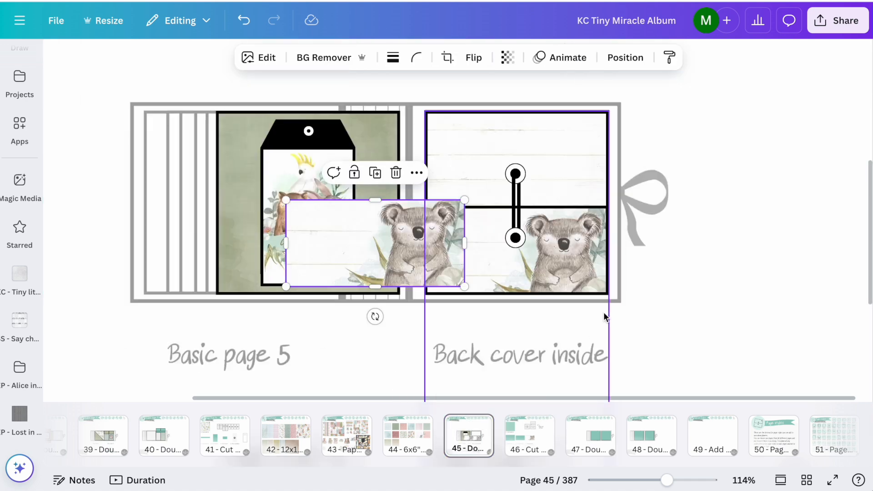
left_click_drag(364, 245, 539, 165)
double_click(552, 144)
left_click(552, 144)
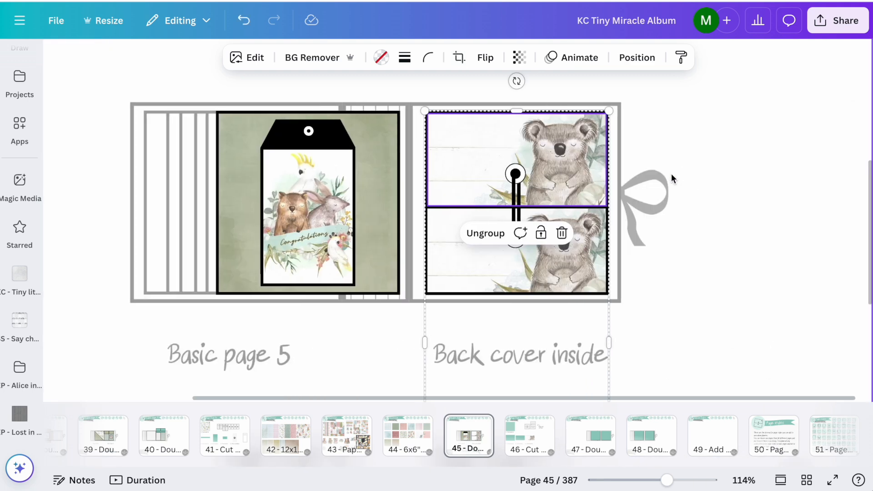
Step: Shift the picture inside the upper half of Page Style 1 so its background continues above the koala in the lower half
double_click(581, 163)
left_click_drag(691, 156, 688, 259)
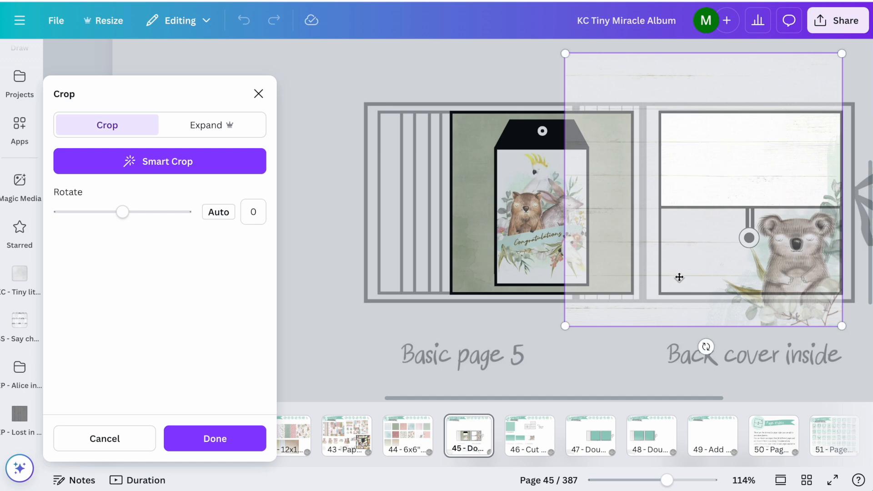
left_click(557, 366)
left_click(781, 231)
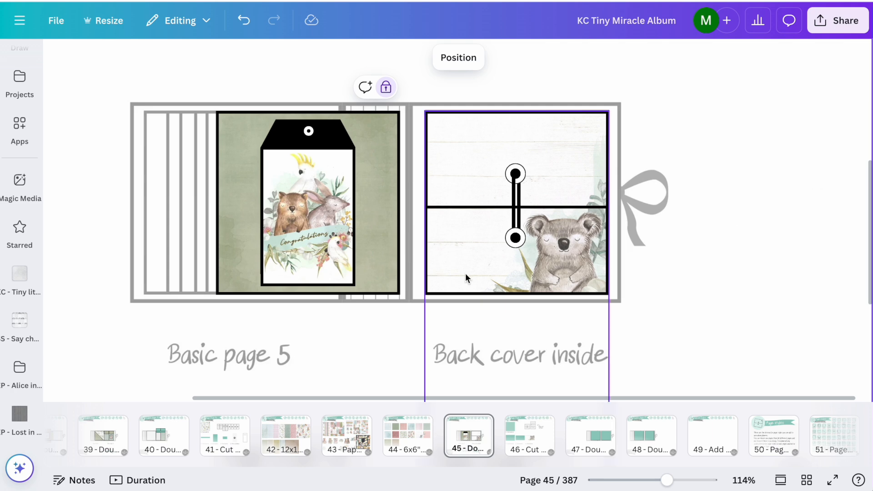
Step: Copy the Congratulations picture with the cockatoo, wombat and bilby from page 43 onto Double page 11 closed, beside the Page Style 13 design
left_click(337, 430)
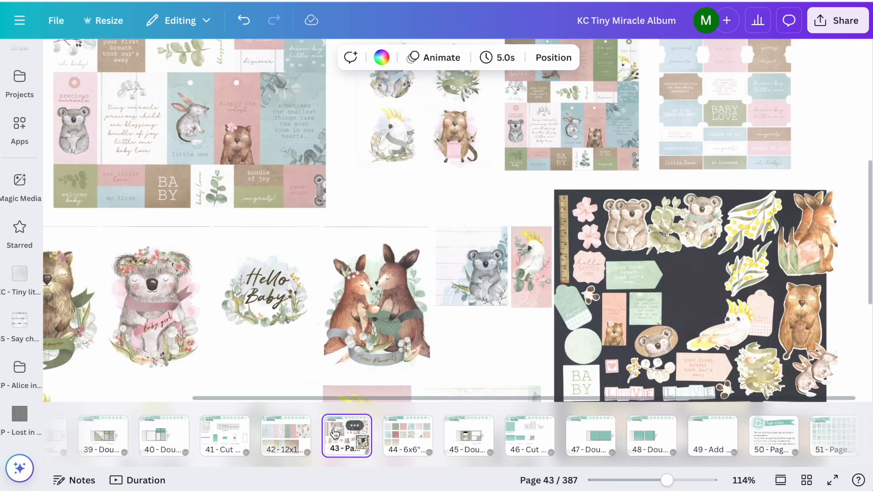
scroll(251, 293, "down", 4)
scroll(153, 348, "left", 2)
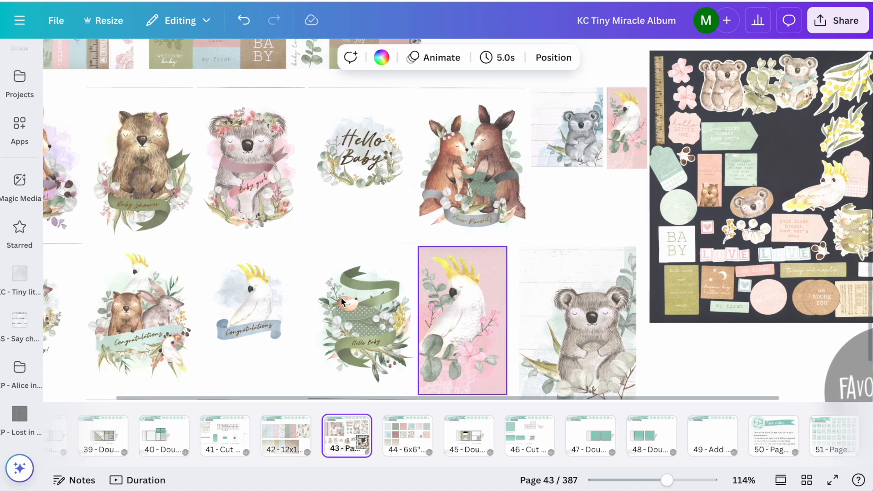
left_click(153, 347)
left_click(469, 435)
scroll(433, 258, "up", 3)
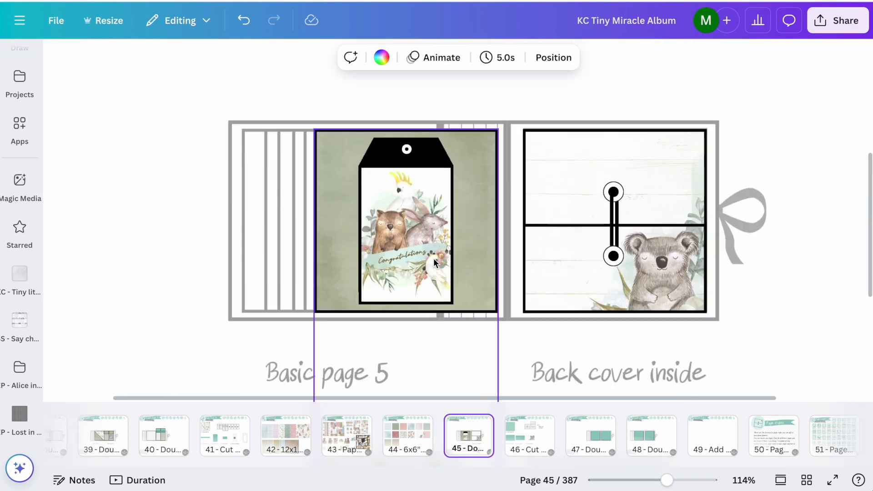
scroll(271, 246, "down", 5)
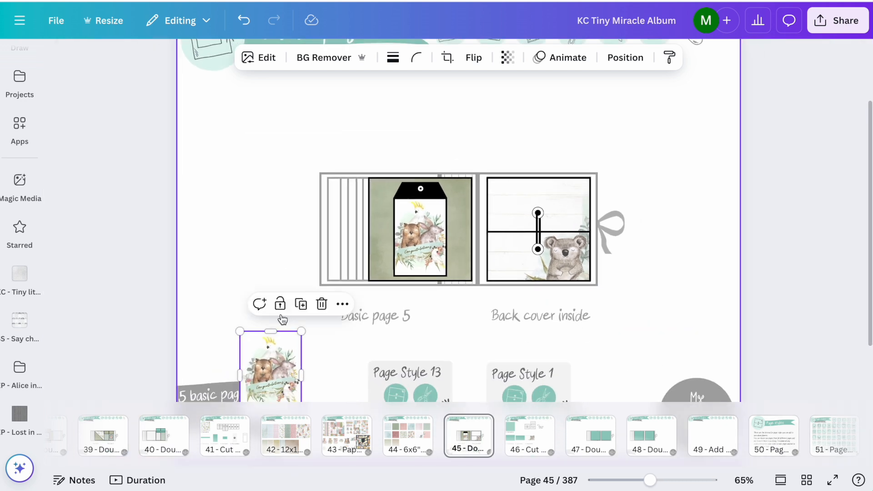
left_click_drag(281, 358, 343, 211)
Step: Lock the Page Style 13 design and place the Congratulations picture over its tag
left_click(436, 234)
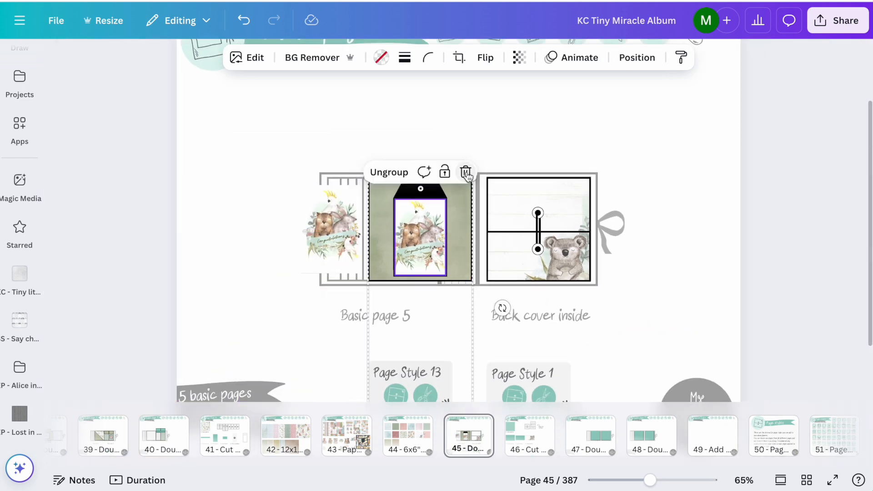
left_click(445, 172)
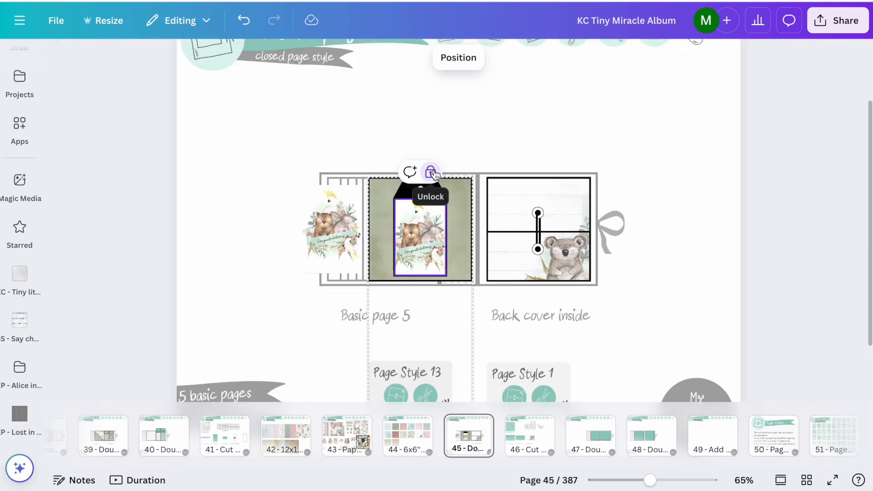
left_click_drag(327, 211, 391, 220)
scroll(420, 223, "up", 5)
scroll(420, 223, "up", 2)
Step: Crop the Congratulations picture to the tag's white body and shift it inside the crop so the animals are centred
mouse_move(469, 263)
left_mouse_down()
mouse_move(444, 259)
mouse_move(453, 263)
left_mouse_up()
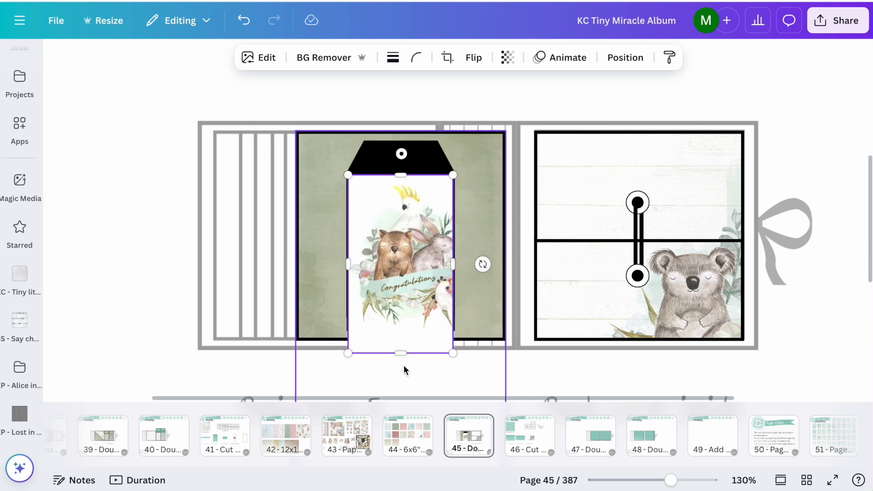
left_click_drag(401, 353, 401, 330)
double_click(419, 251)
left_click_drag(615, 239, 610, 243)
left_click(500, 71)
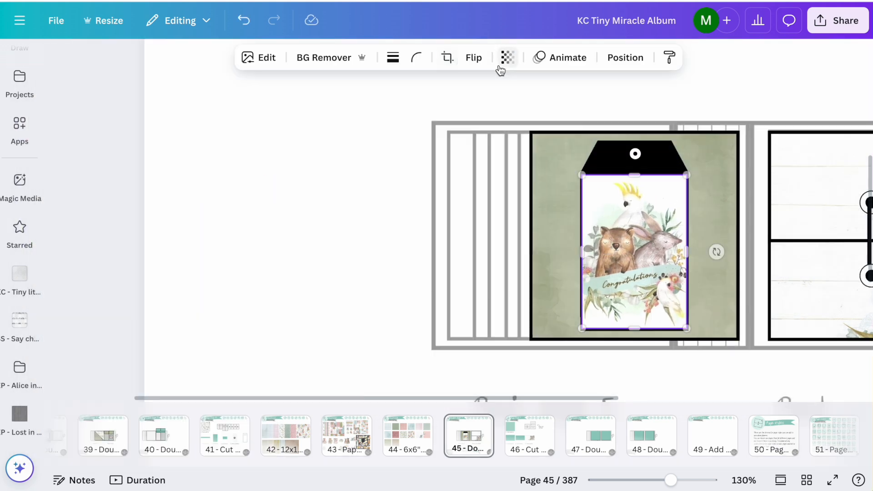
left_click(500, 67)
left_click(799, 84)
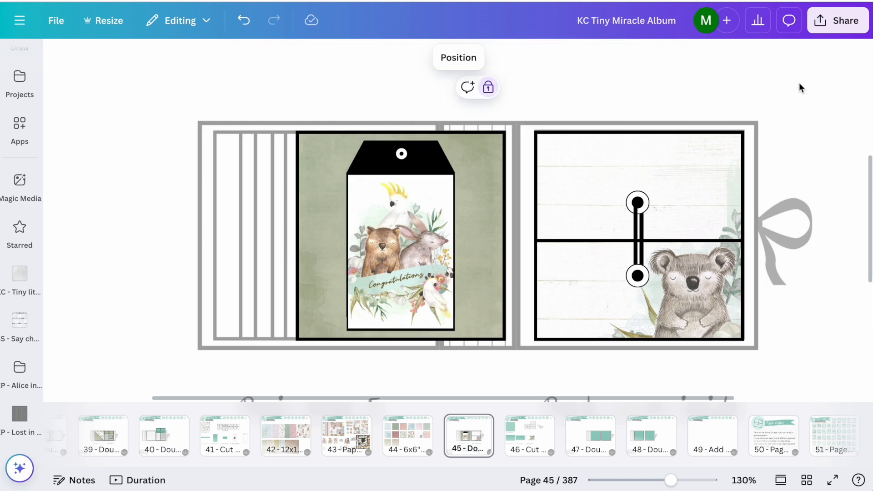